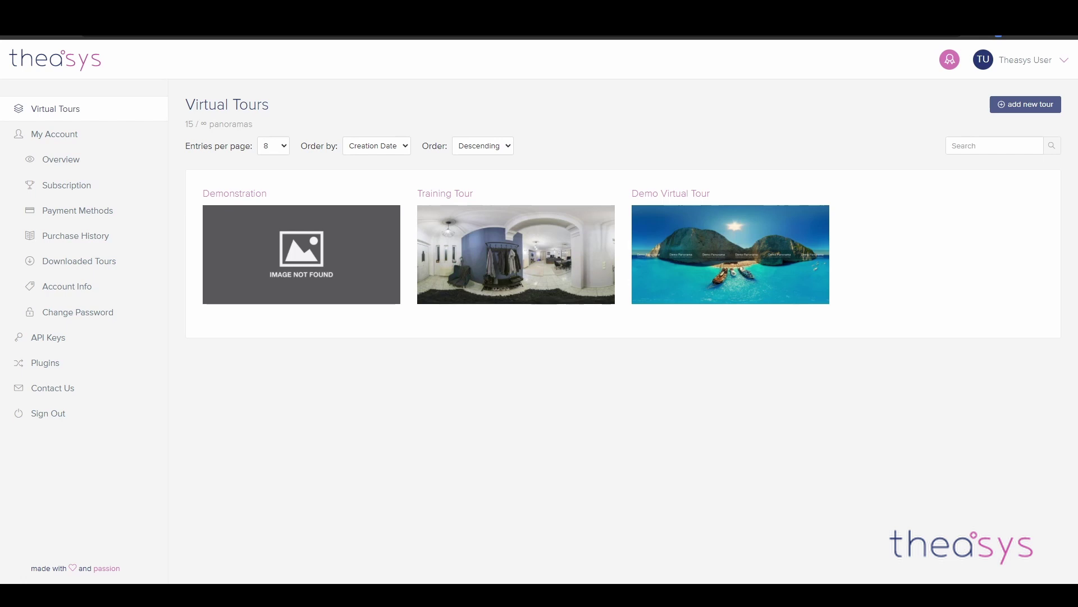
Step: Open the Demonstration tour and launch its empty panorama upload and tour builder
mouse_move(592, 596)
click(285, 245)
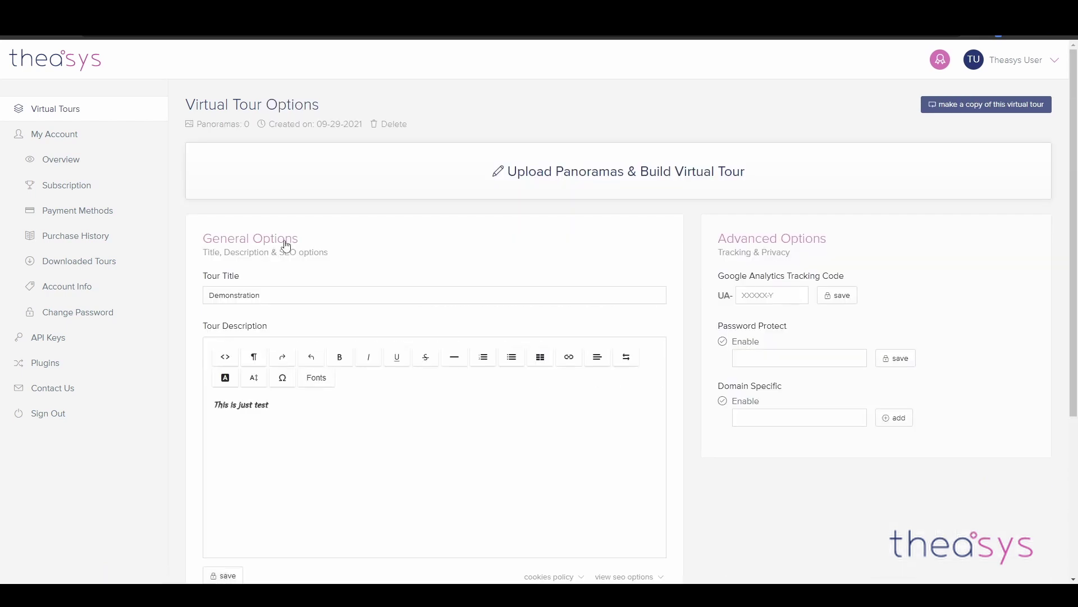
click(596, 177)
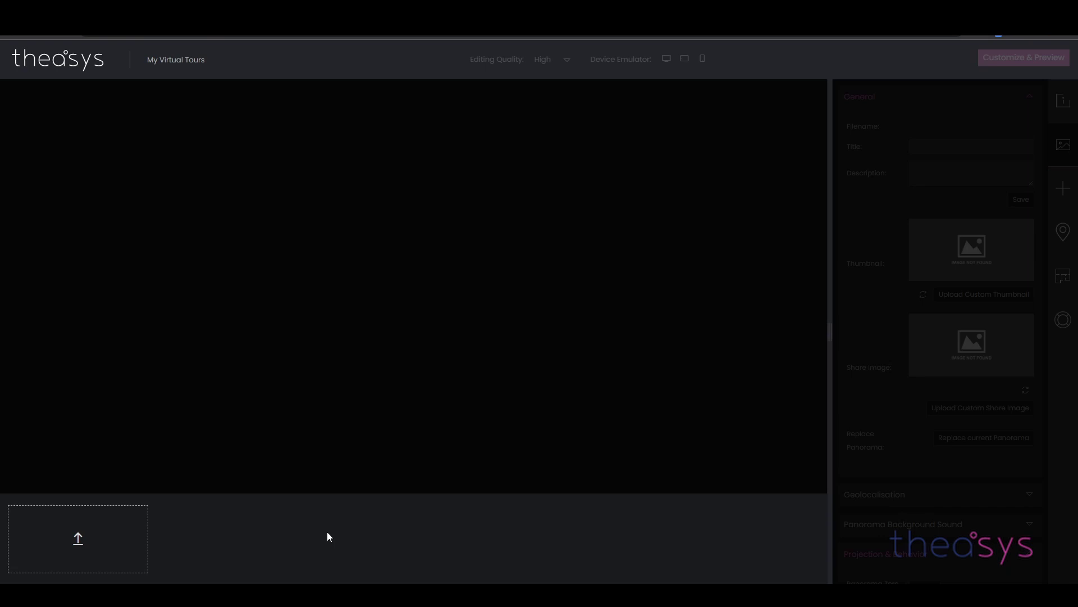
Step: Drag Welcome-2.jpg from the desktop onto the upload zone to make it panorama #1
drag(168, 581, 89, 550)
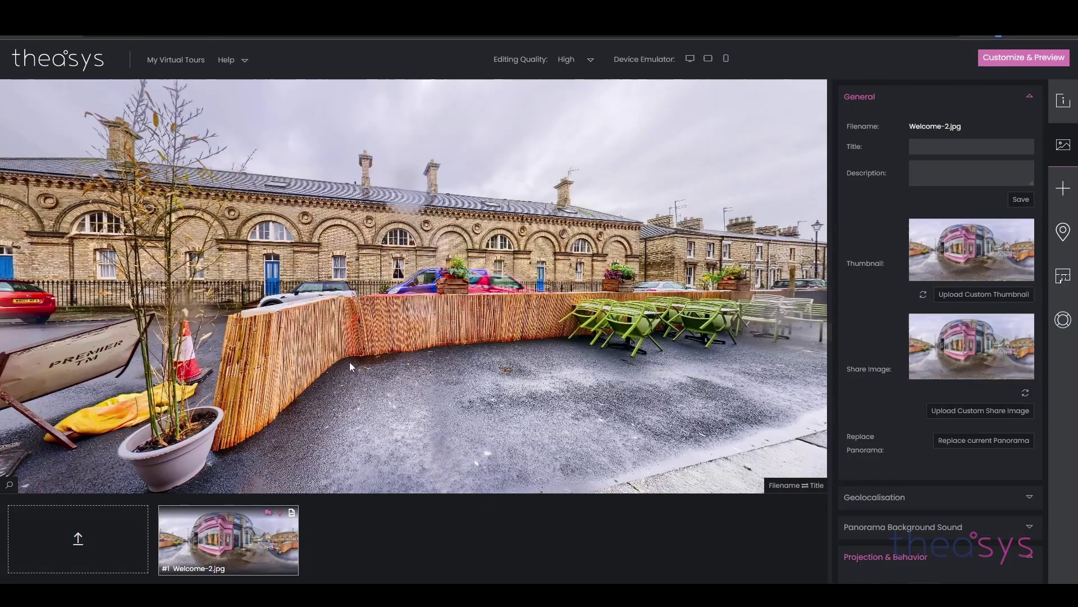
Step: Upload Boutique 1-2, 2-2 and 3-2.jpg together, then preview the full Welcome-2.jpg image
click(78, 538)
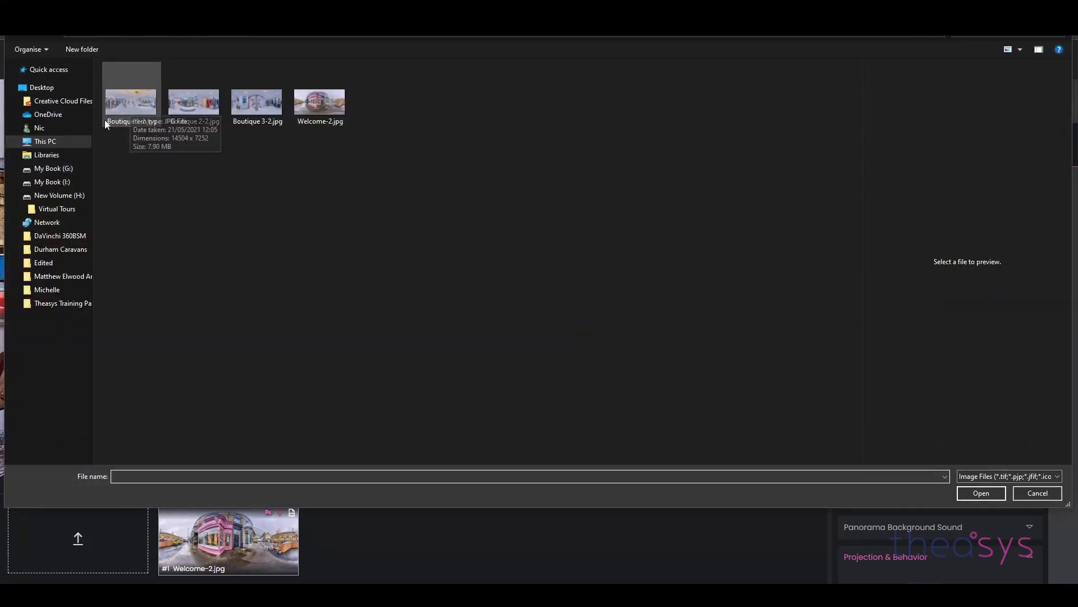
click(131, 106)
shift+click(256, 106)
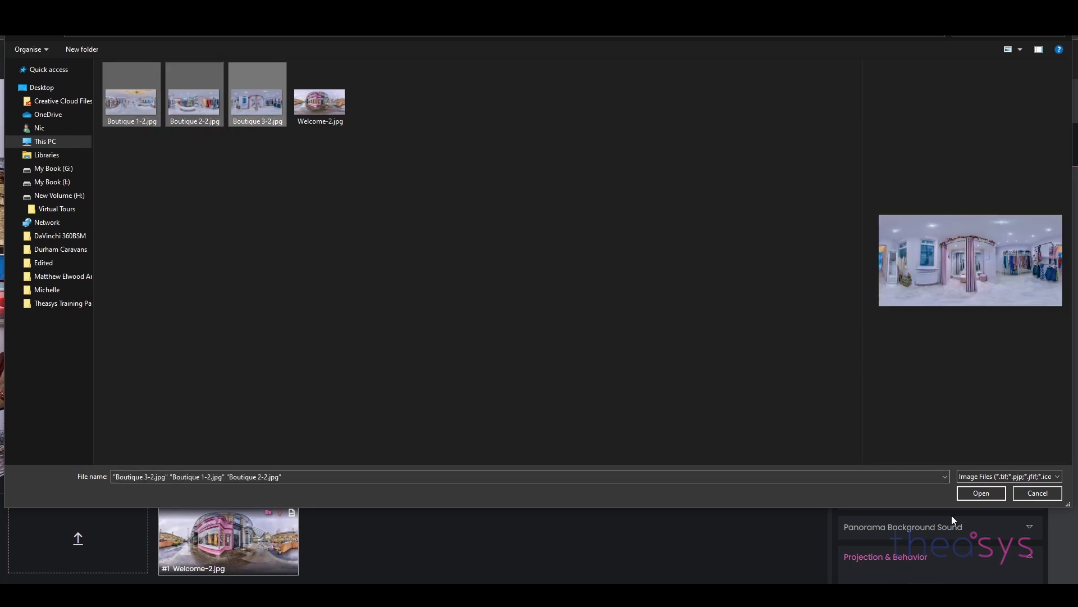
click(981, 493)
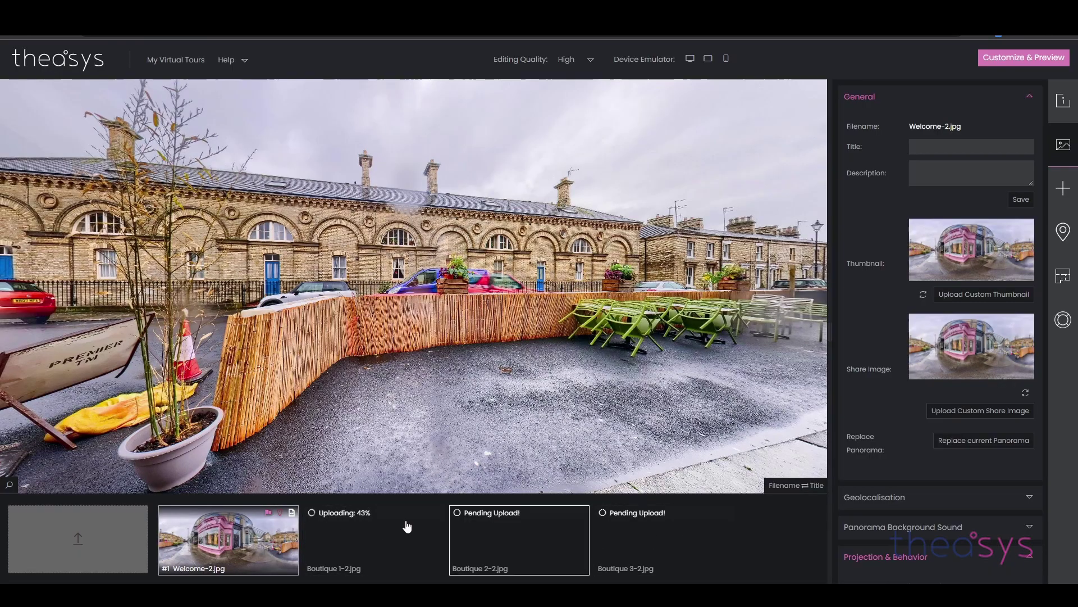
click(232, 550)
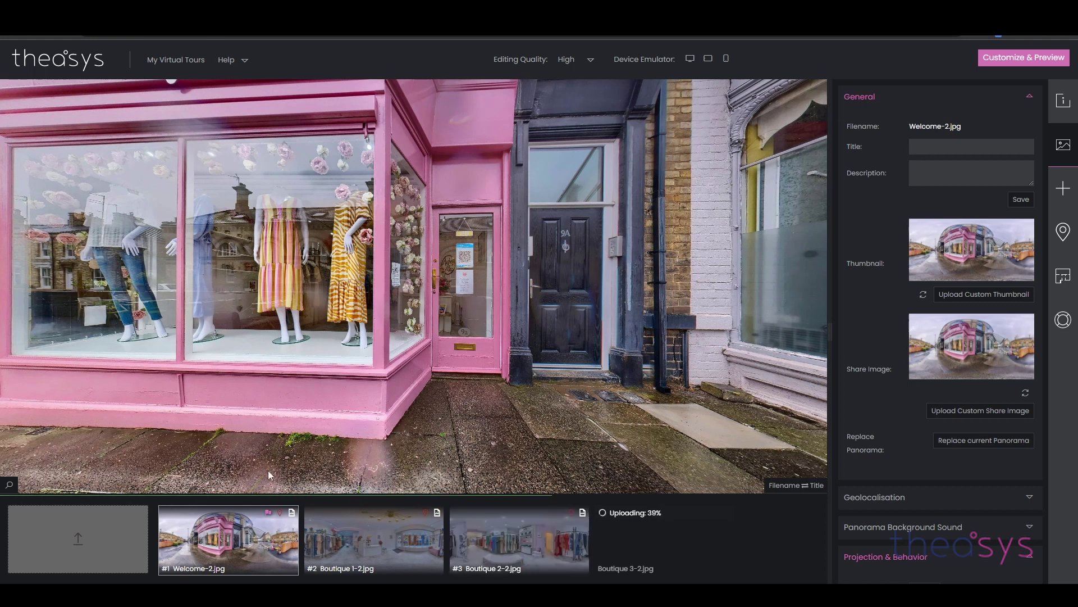
click(292, 512)
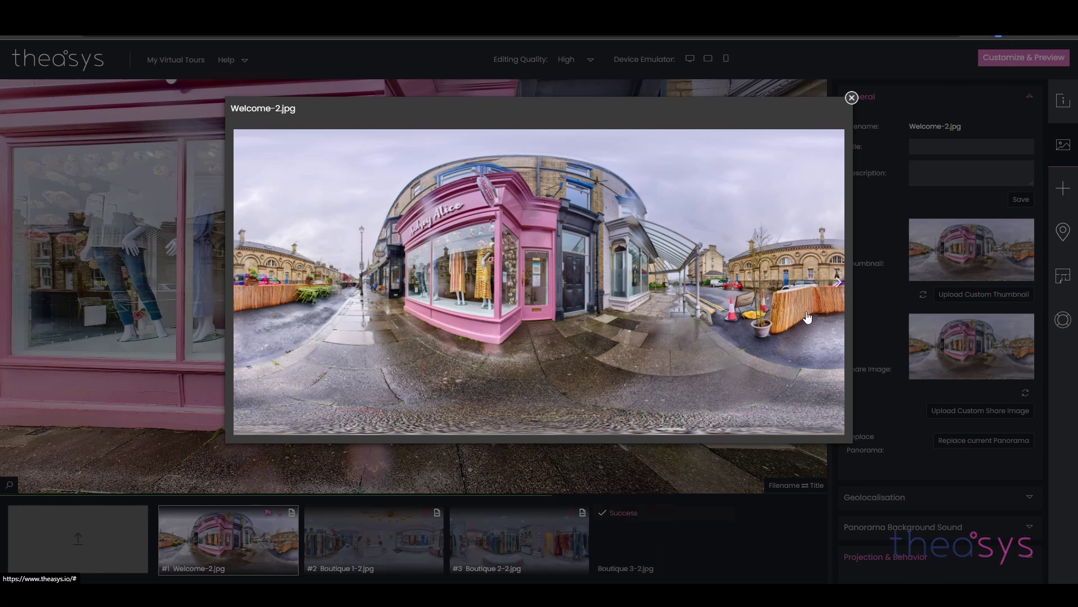
Step: Close the preview and cycle through all four panoramas, ending on Boutique 3-2.jpg
click(572, 386)
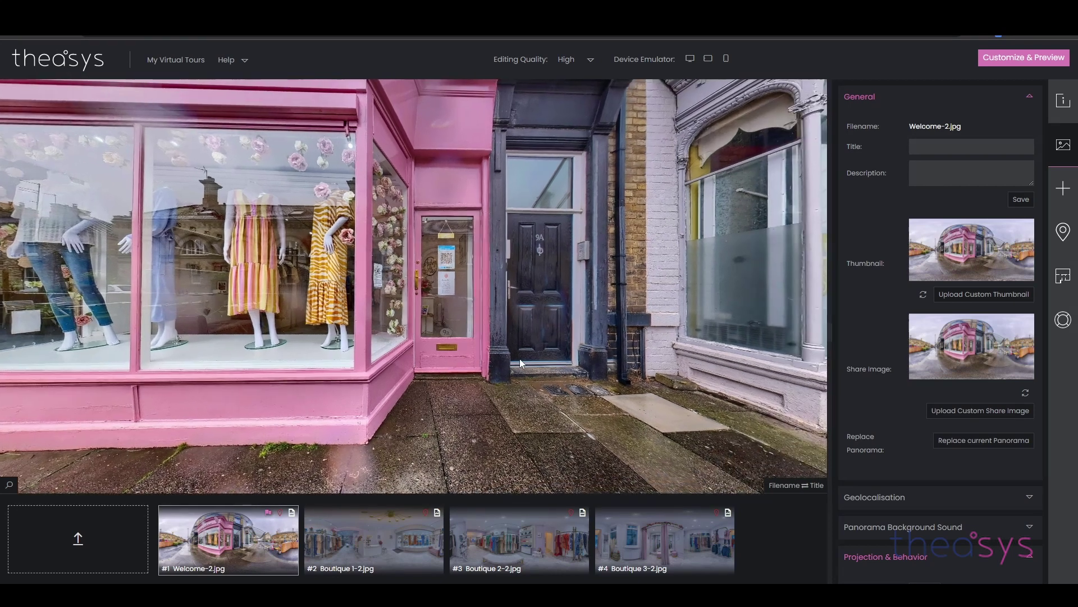
mouse_move(232, 548)
click(382, 548)
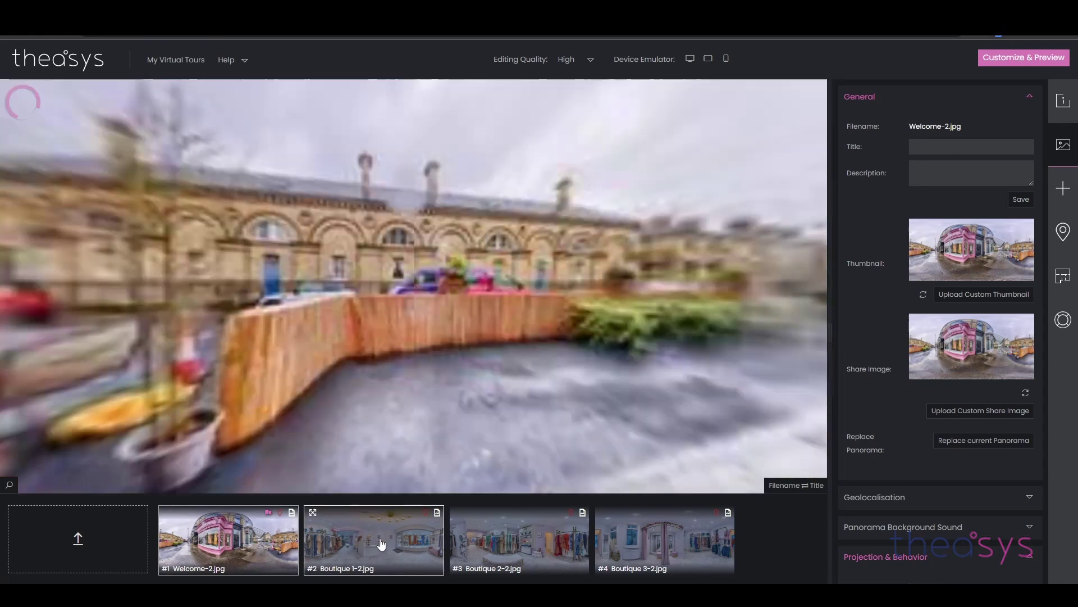
click(512, 543)
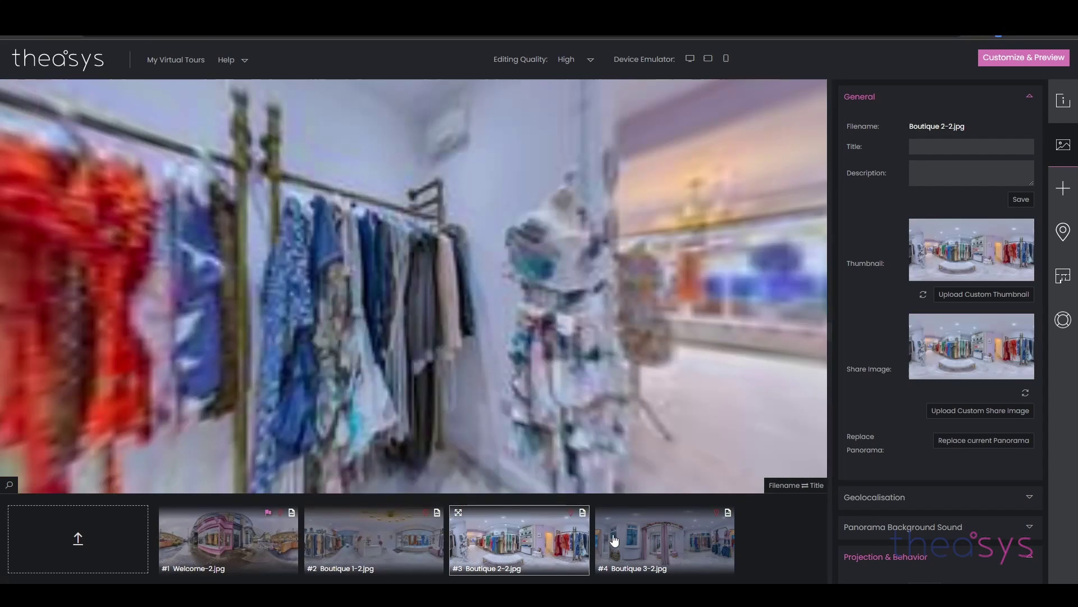
click(614, 541)
click(296, 546)
click(372, 545)
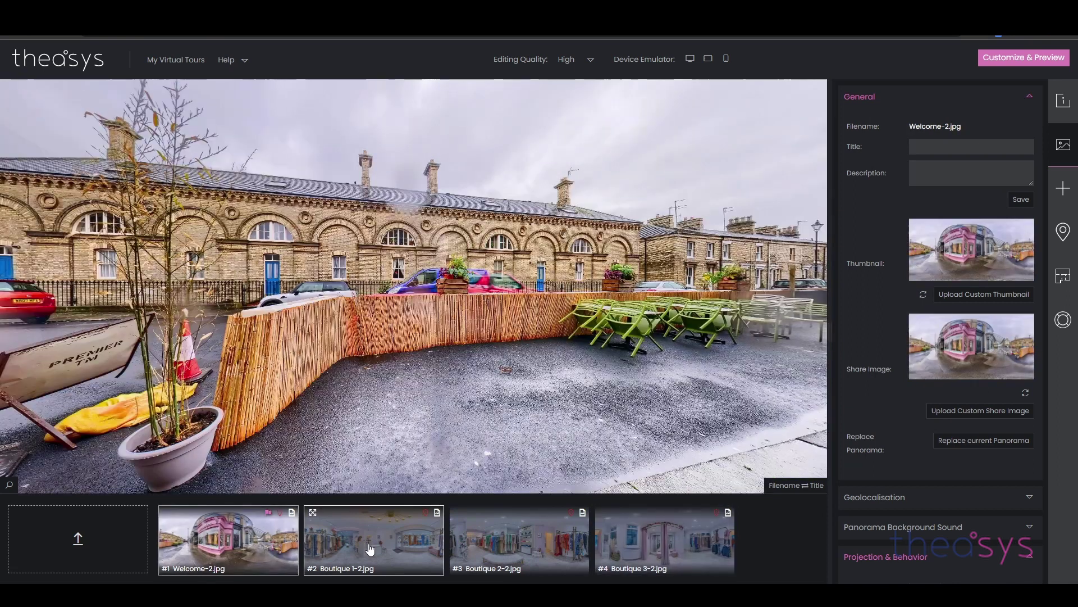
click(663, 542)
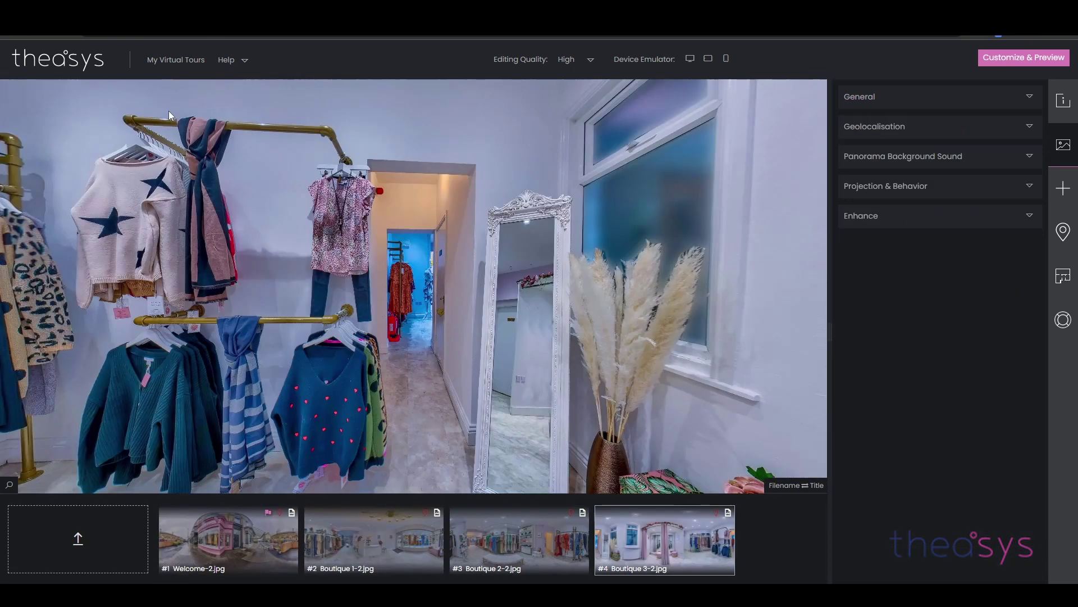
click(244, 62)
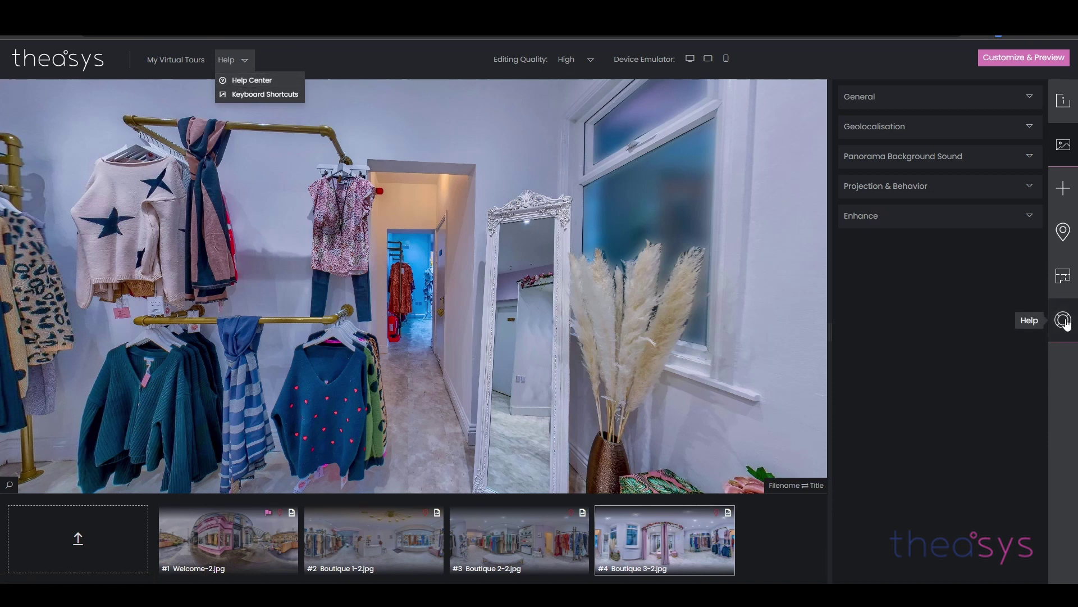
click(274, 82)
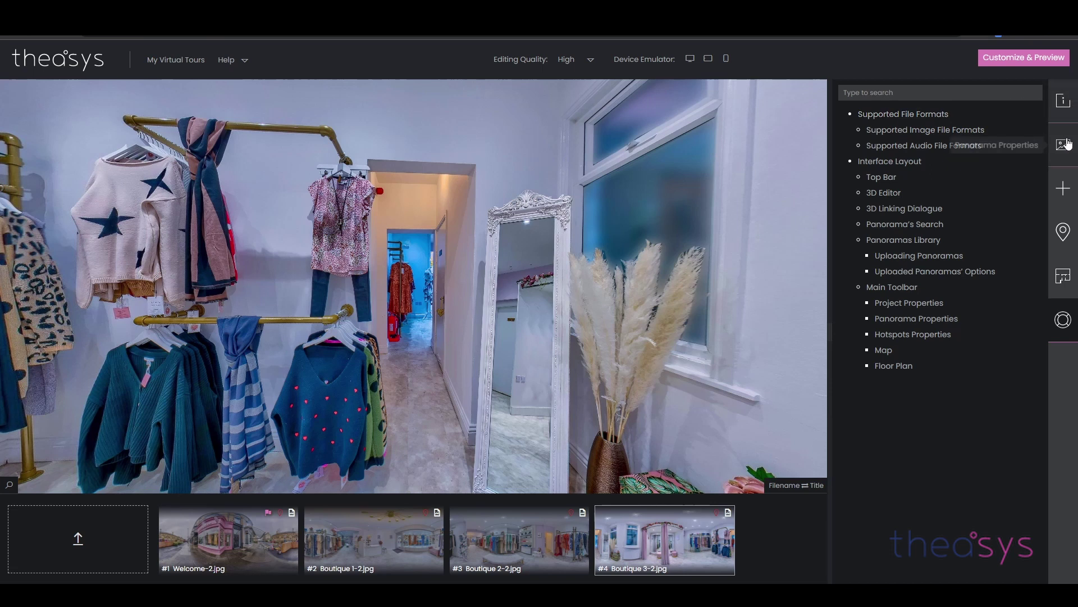
click(1072, 100)
click(243, 60)
click(254, 92)
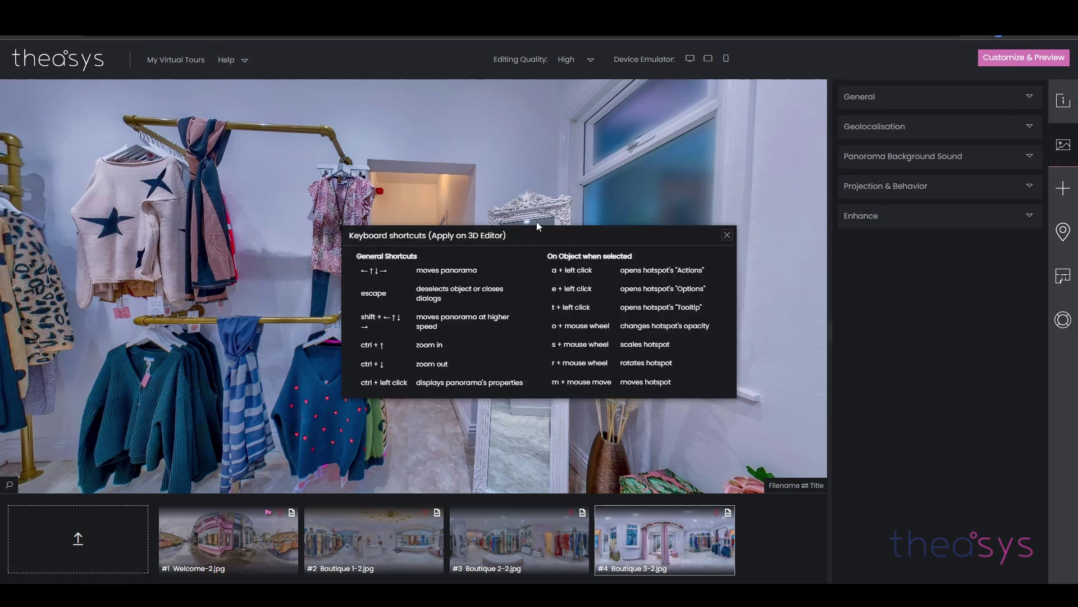
click(727, 235)
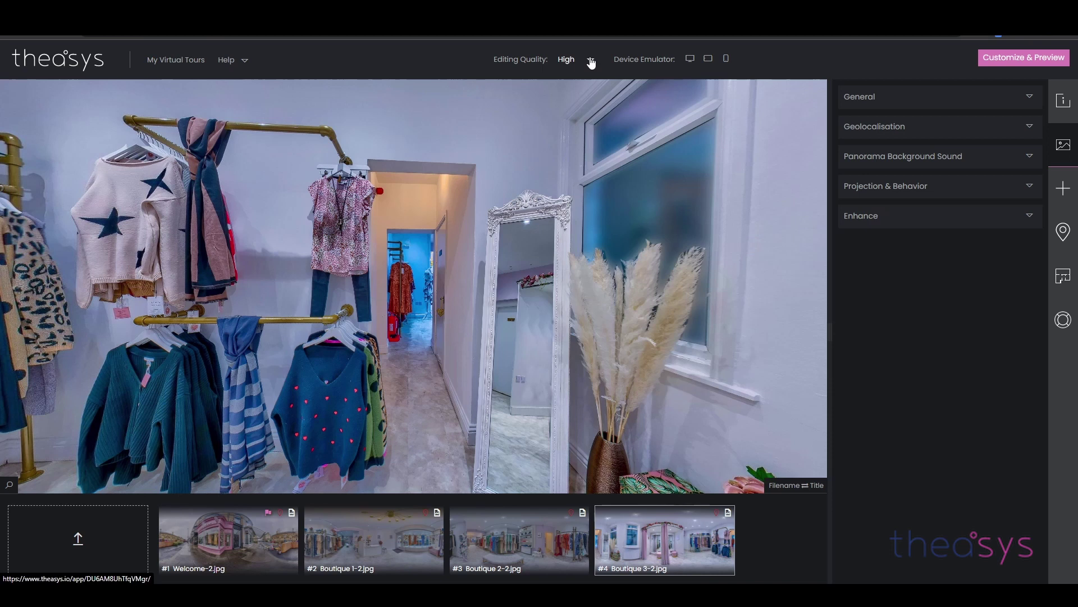
click(591, 60)
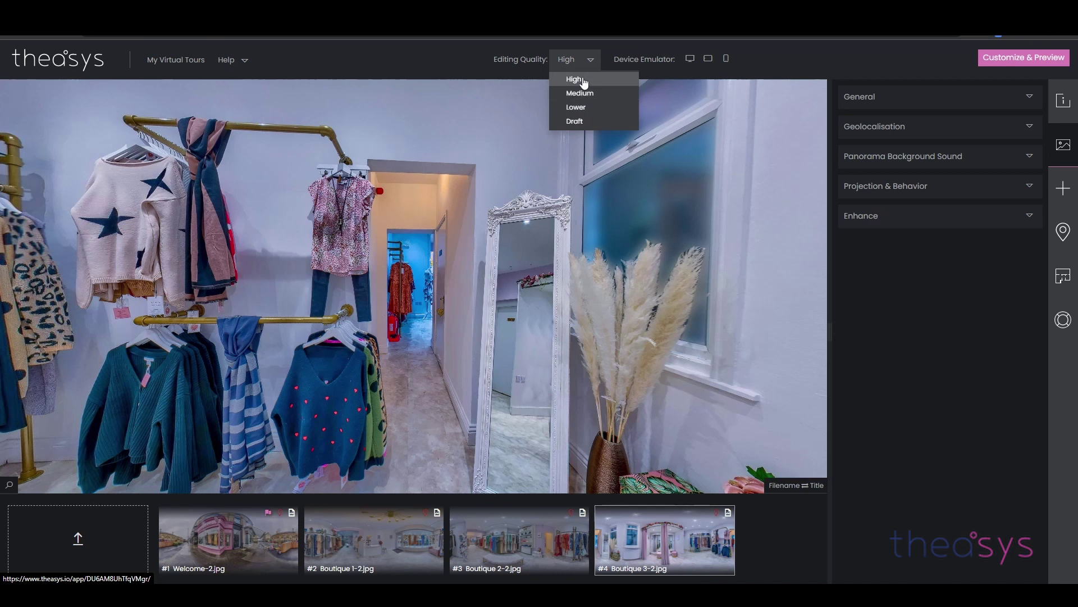
click(584, 82)
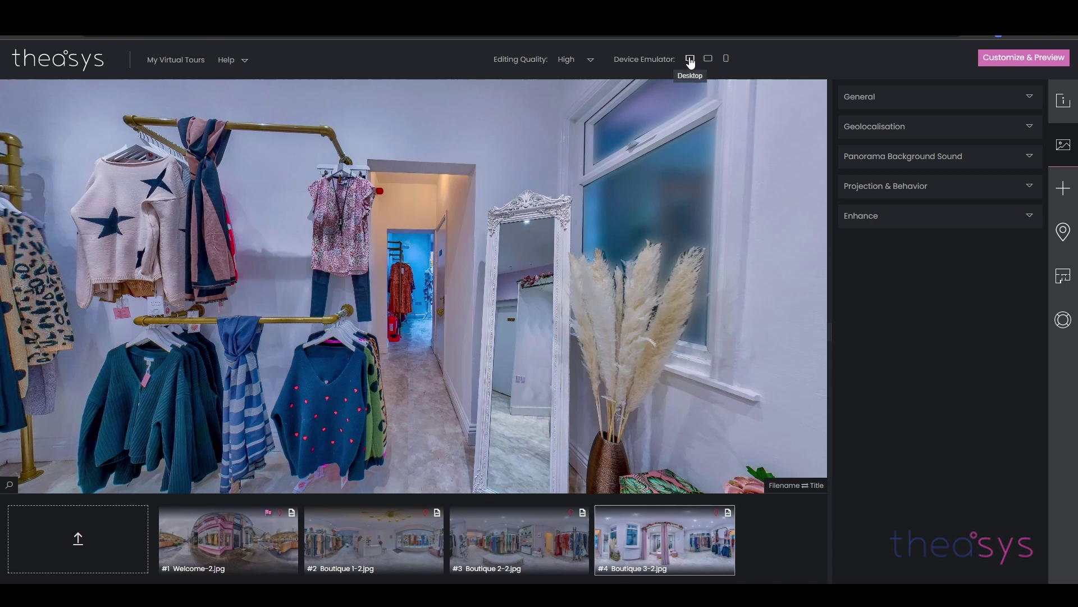
click(710, 61)
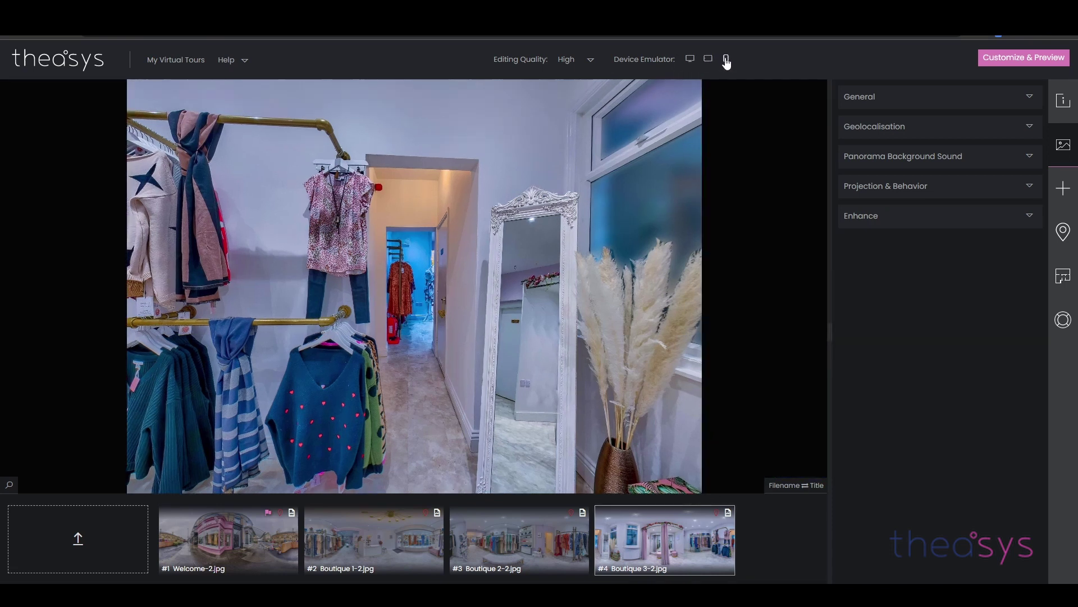
click(726, 59)
drag(338, 315, 496, 289)
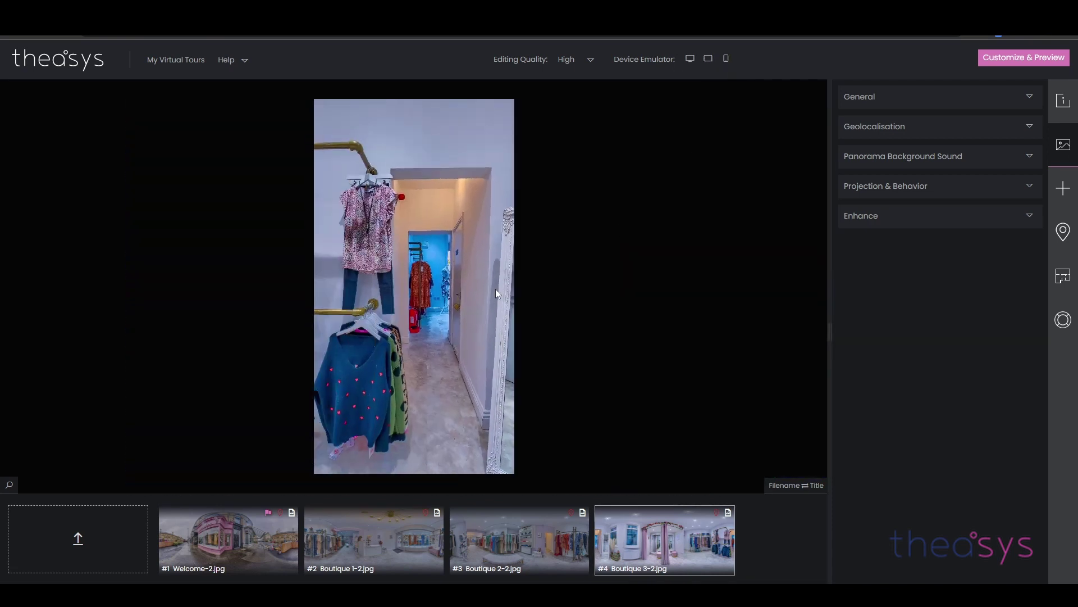
click(690, 61)
mouse_move(609, 571)
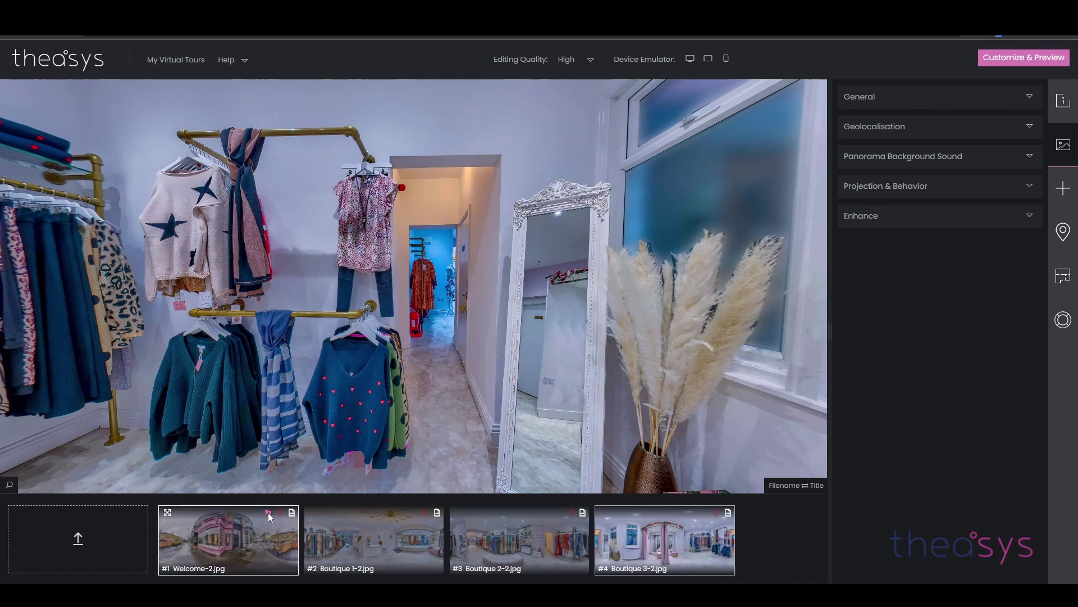
Step: Set Boutique 1-2.jpg as the first displayed panorama, then load Welcome-2.jpg
click(374, 530)
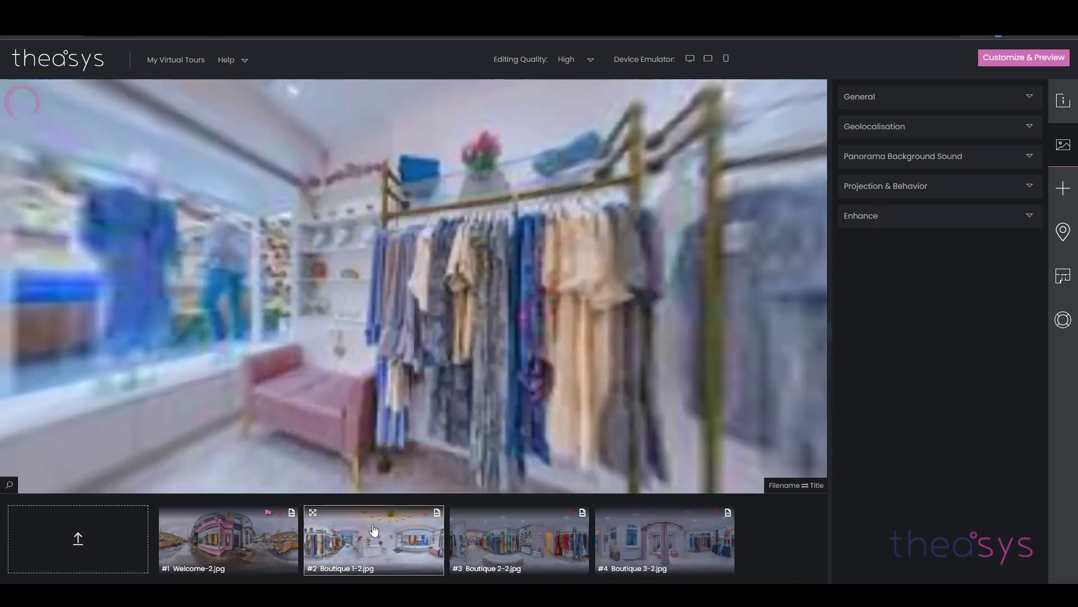
right_click(373, 524)
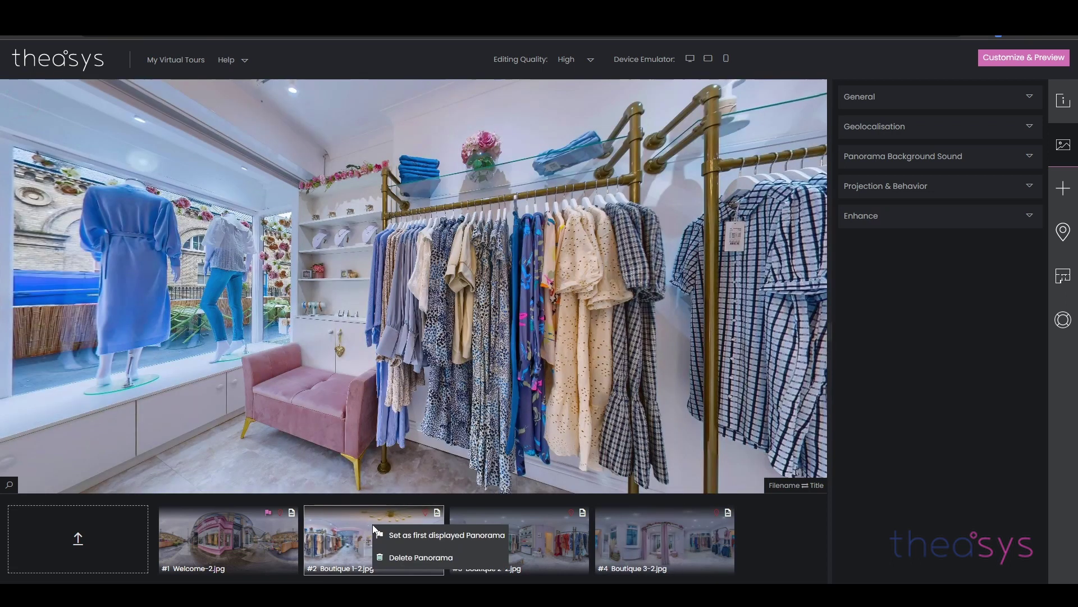
click(418, 535)
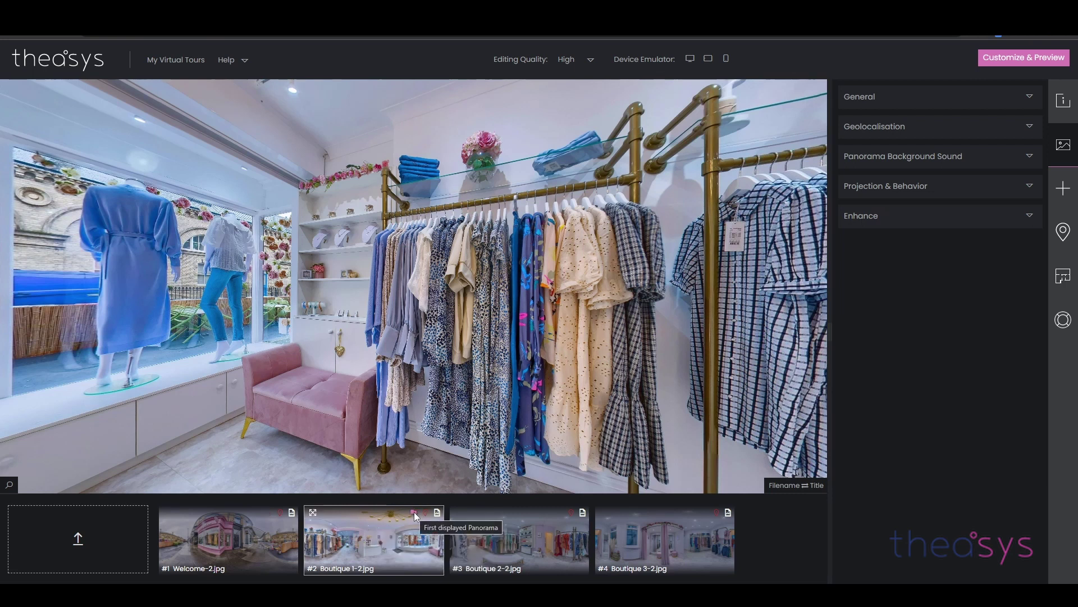
click(219, 536)
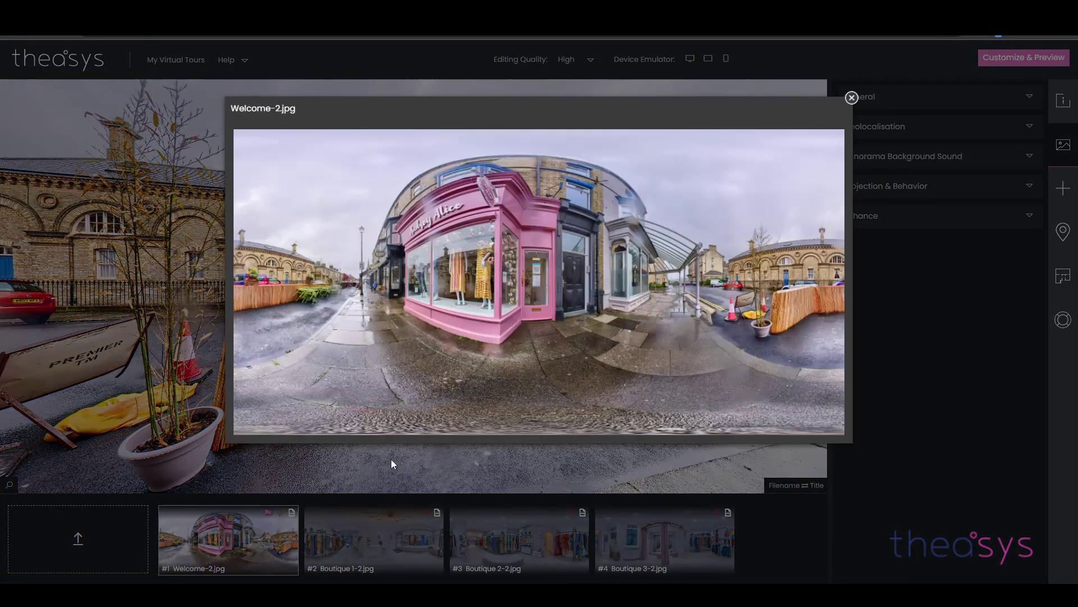
Step: View Boutique 1-2, 2-2 and 3-2 in turn, then drag Boutique 3-2 to position #2
key(Escape)
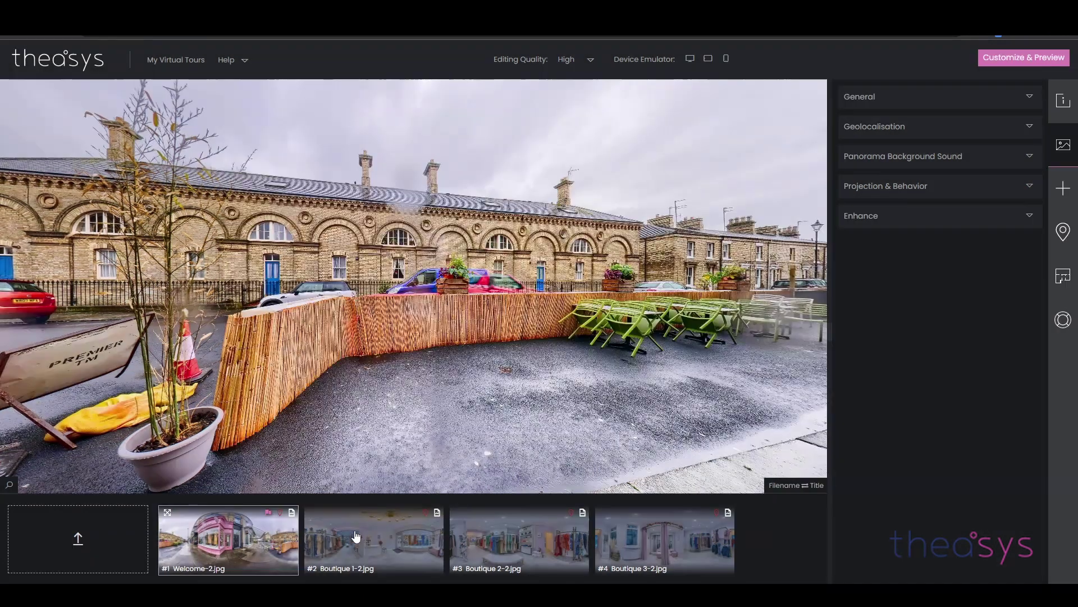
click(373, 540)
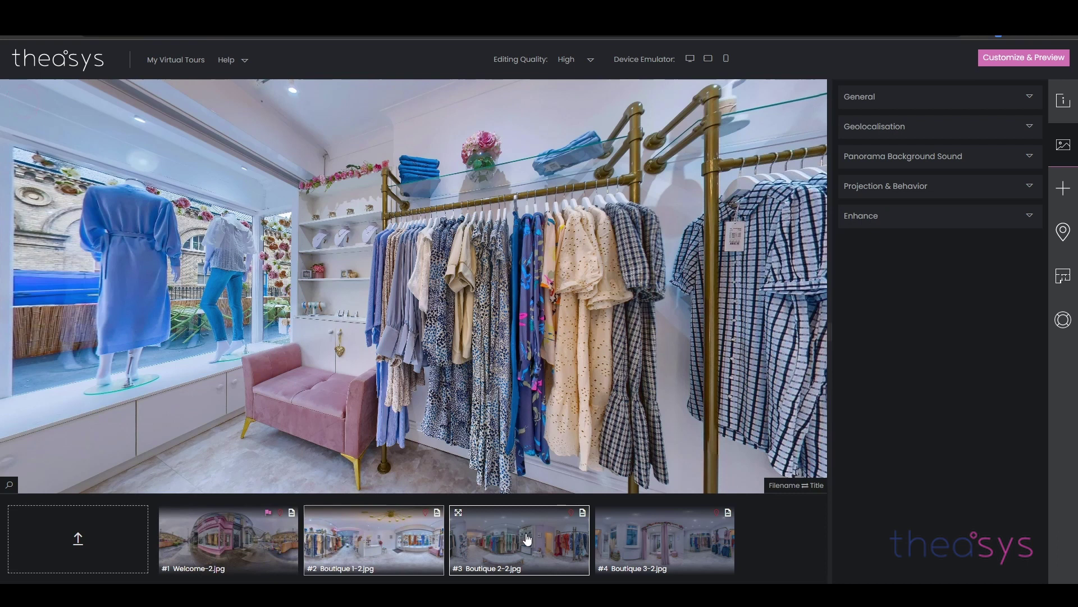
click(542, 540)
click(686, 541)
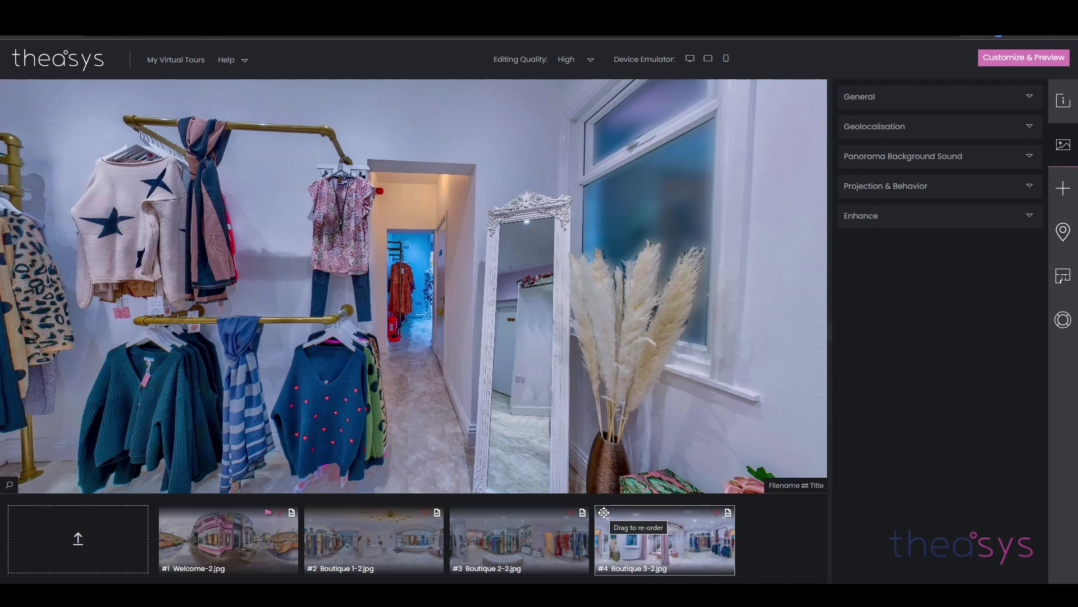
drag(604, 512, 308, 517)
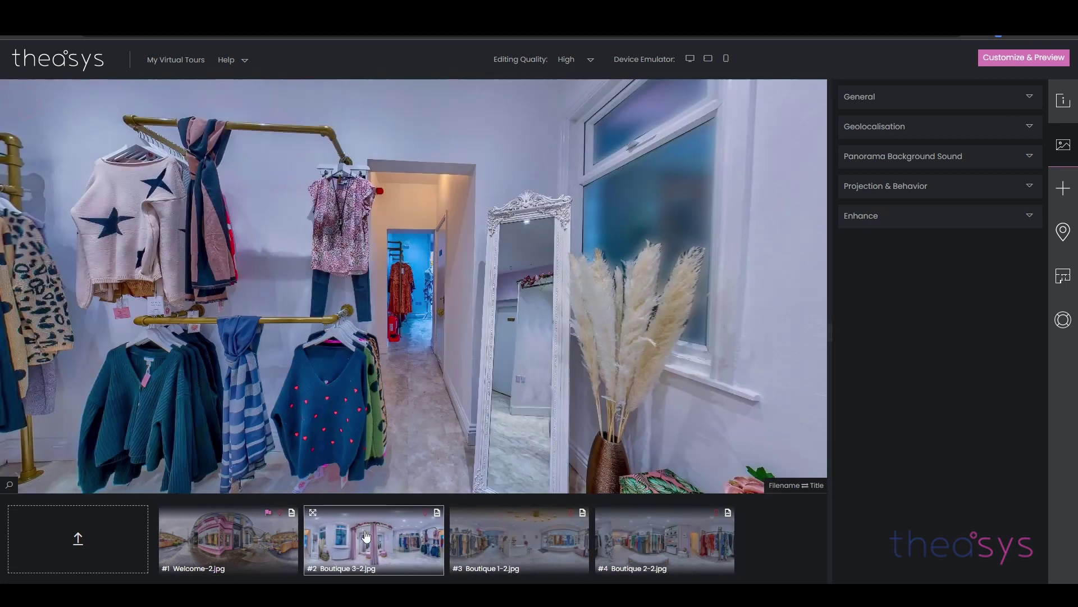
Step: Move Boutique 3-2 back to slot #4 and load the Welcome-2.jpg panorama
click(366, 536)
drag(312, 513, 662, 538)
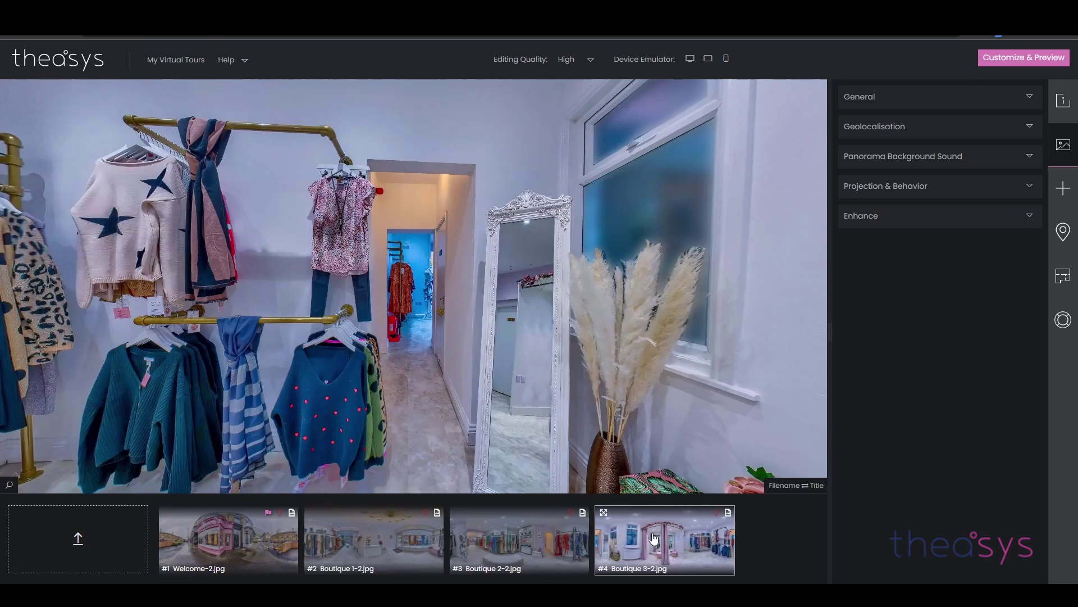
click(226, 542)
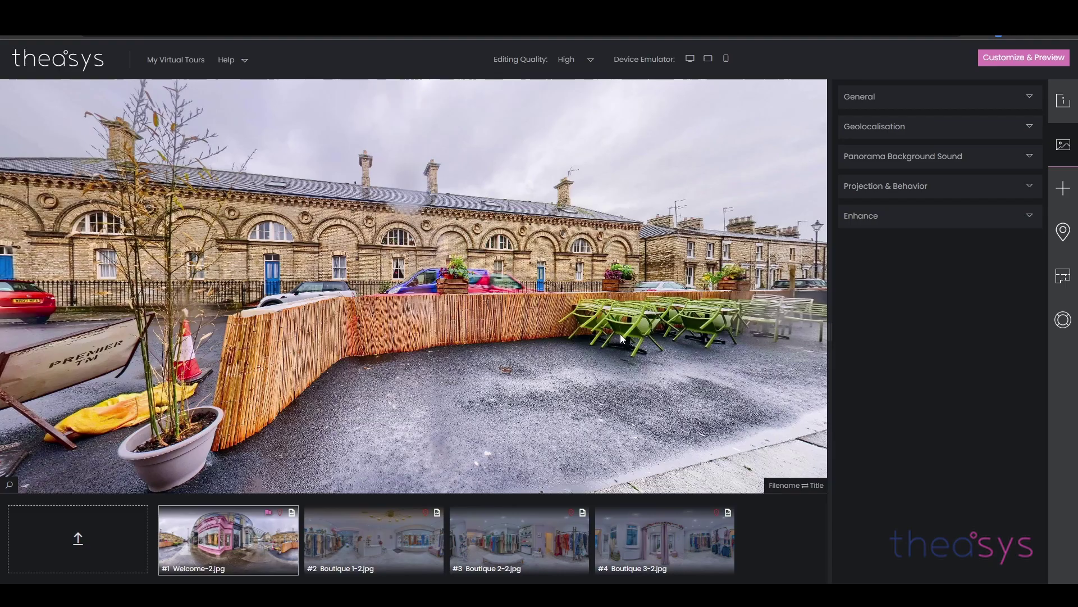
drag(620, 333, 382, 371)
Step: Rotate the Welcome view until the pink shopfront and black 9A door are centred
drag(471, 364, 440, 363)
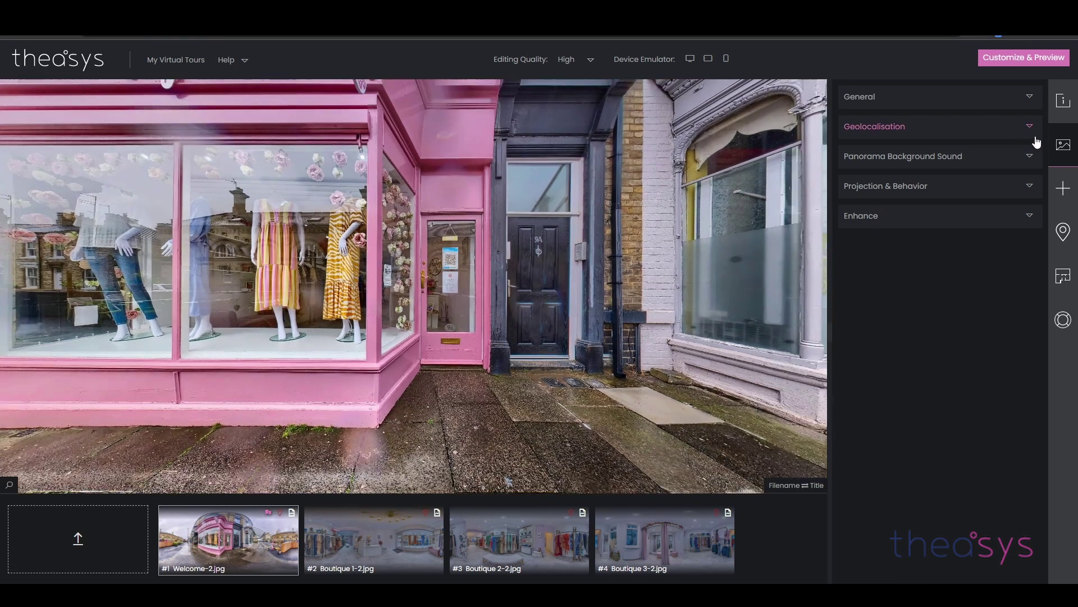
Step: Set Welcome-2.jpg's zoom limits to a field of view between about 100 and 73
click(964, 192)
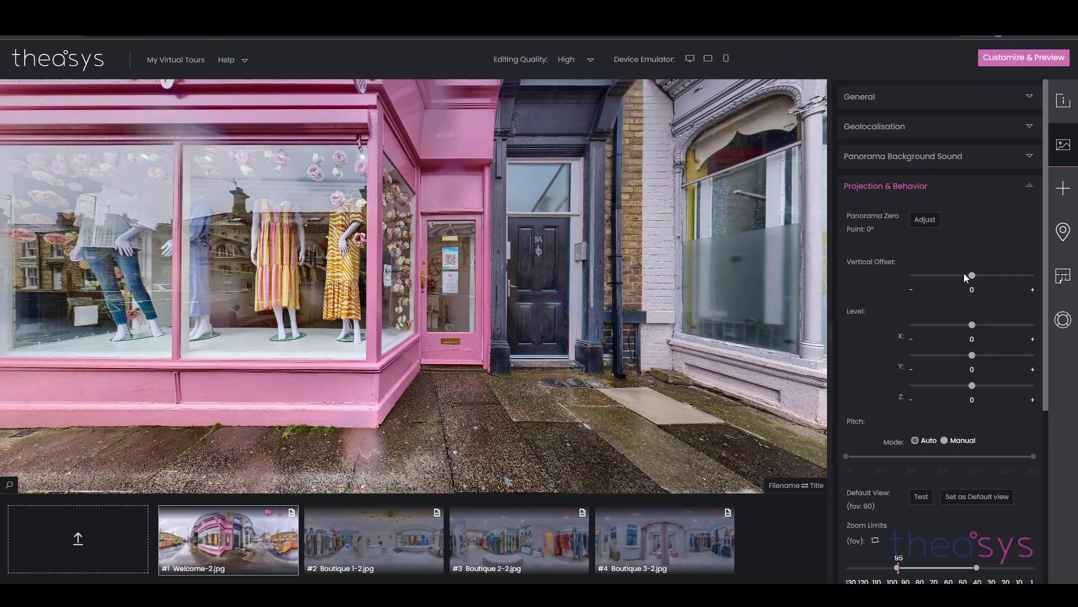
scroll(963, 273, down, 3)
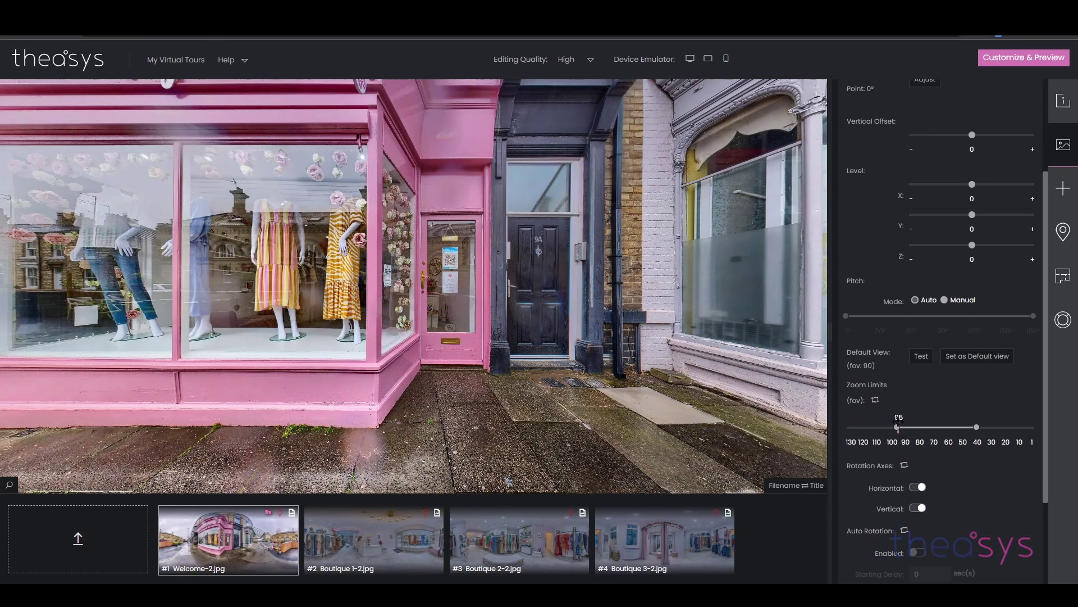
mouse_move(898, 426)
mouse_down()
mouse_move(922, 428)
mouse_move(876, 429)
mouse_up()
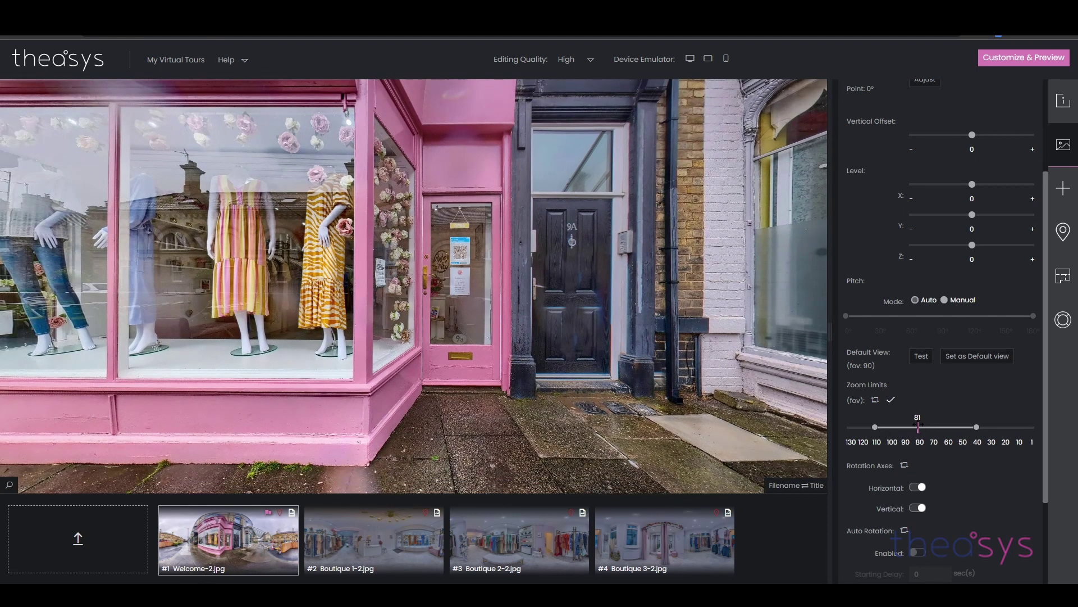
scroll(413, 287, up, 1)
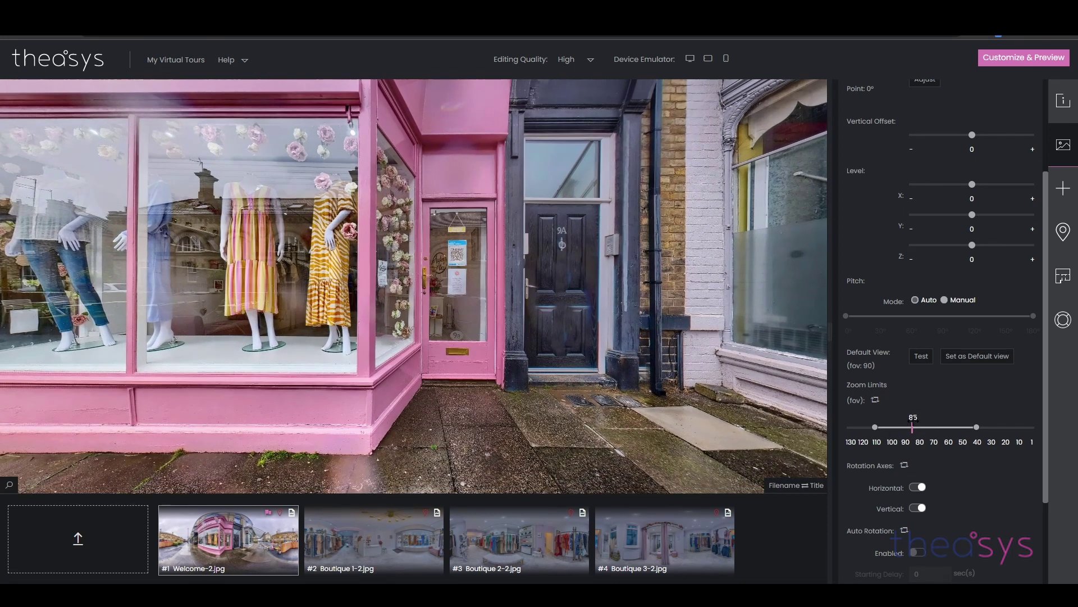
drag(878, 426, 897, 429)
drag(968, 427, 935, 428)
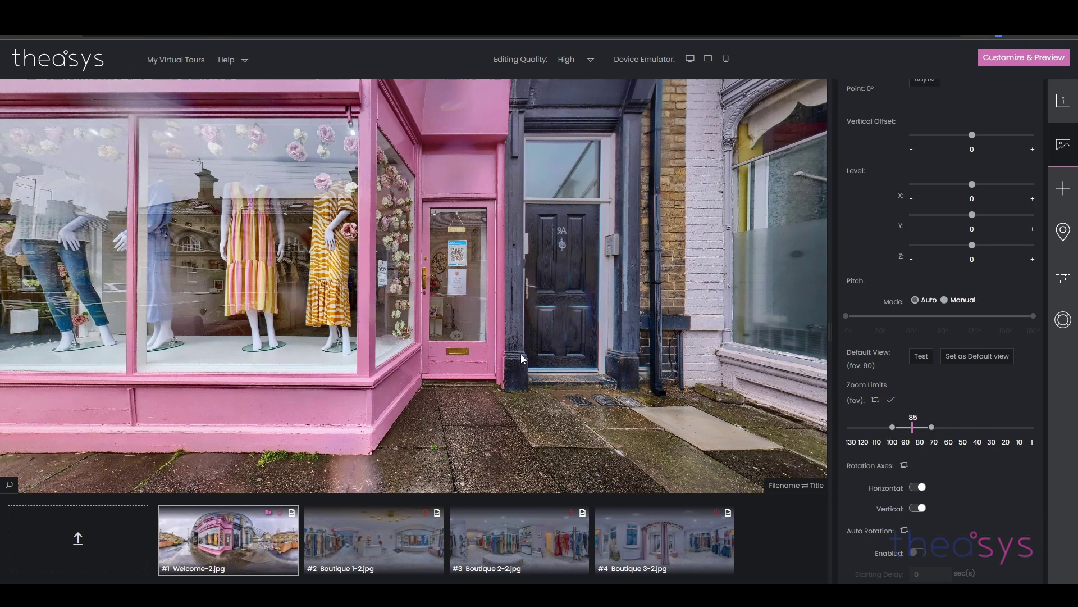
scroll(522, 357, down, 5)
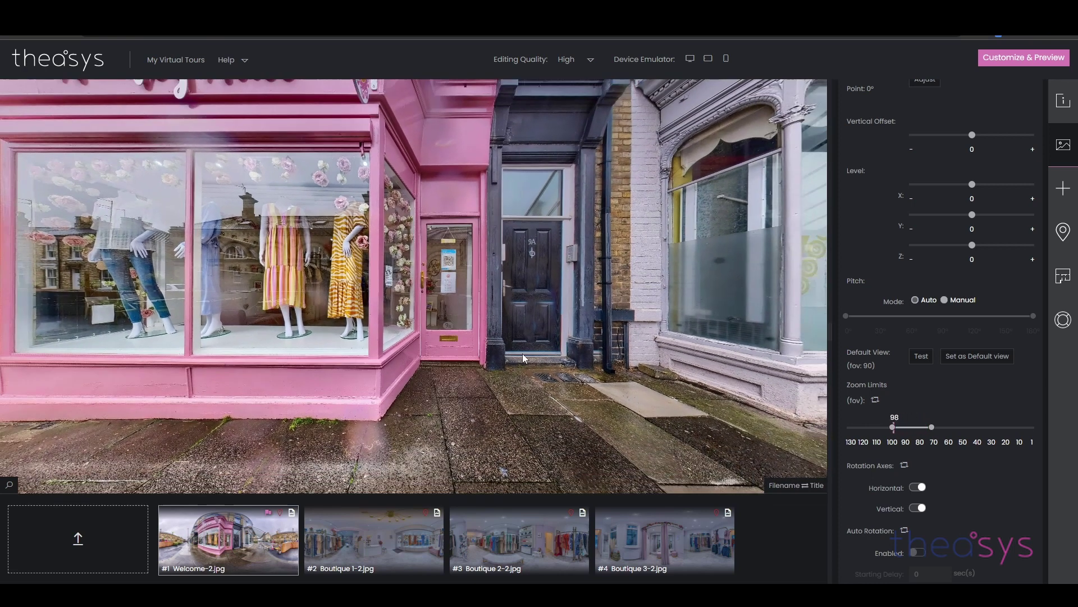
scroll(523, 353, up, 2)
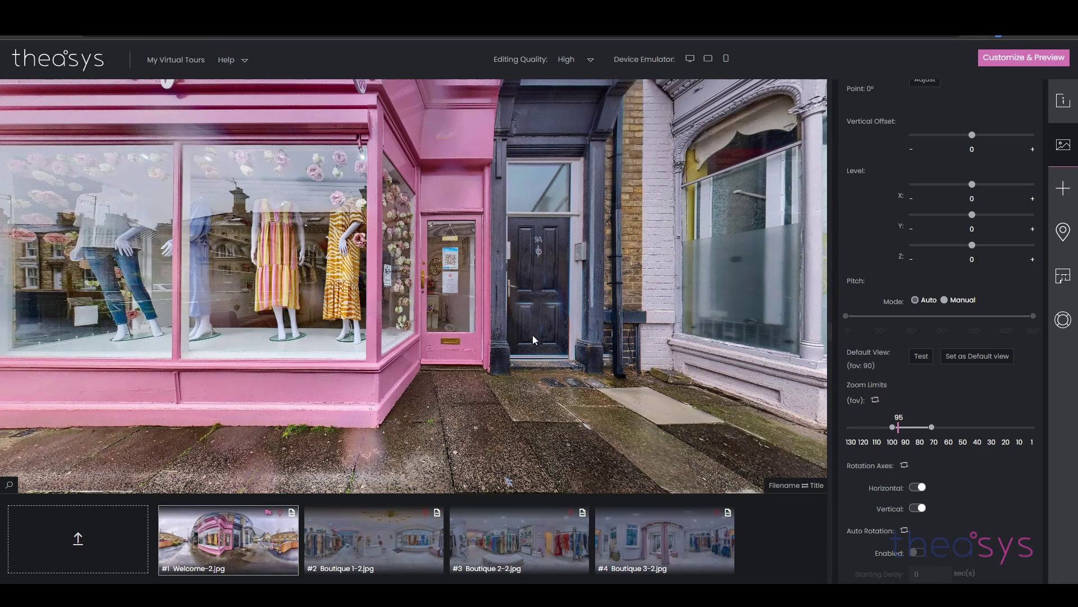
right_click(433, 305)
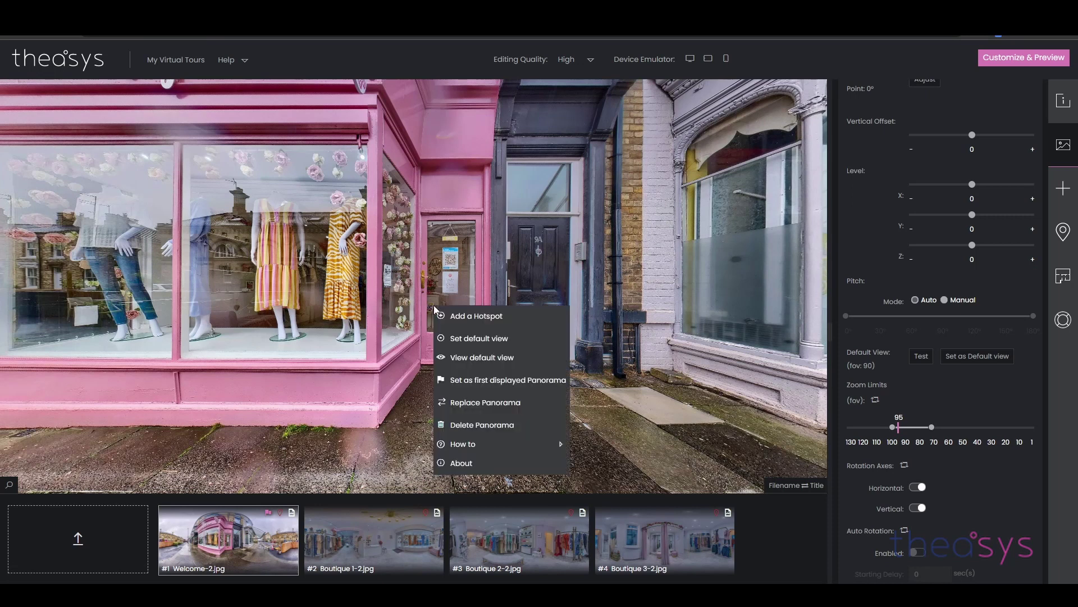
Step: Save the shopfront view at field of view 95 as Welcome's default, then load Boutique 1-2.jpg
click(518, 338)
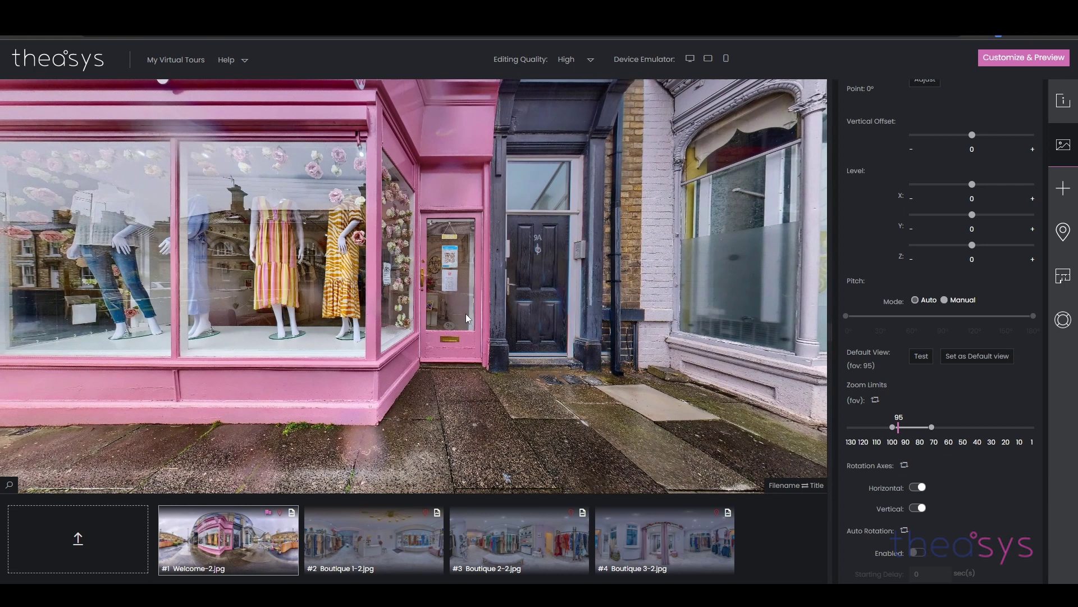
right_click(426, 291)
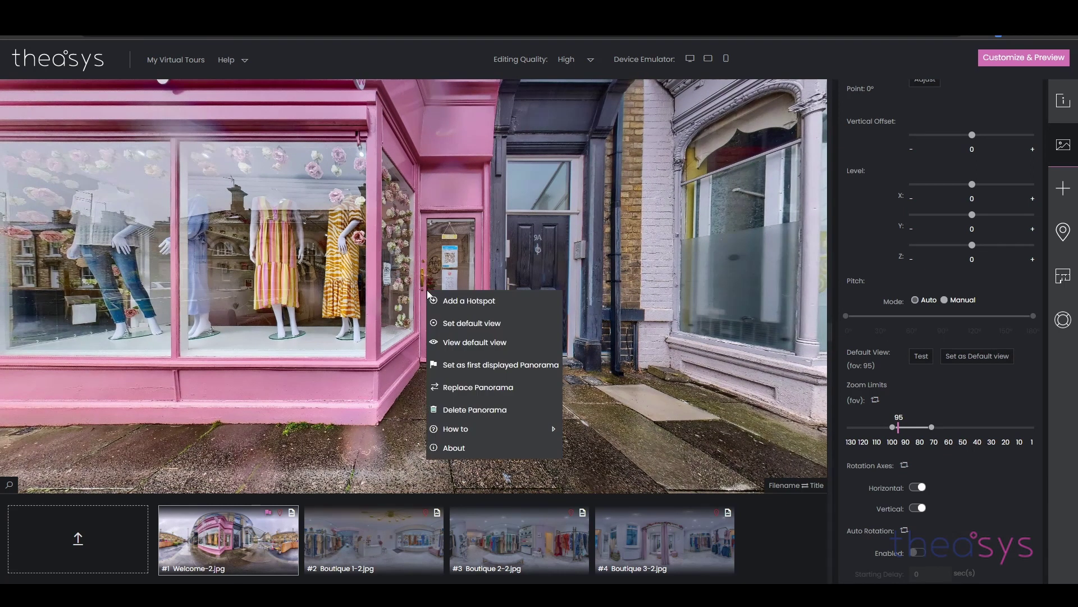
click(463, 322)
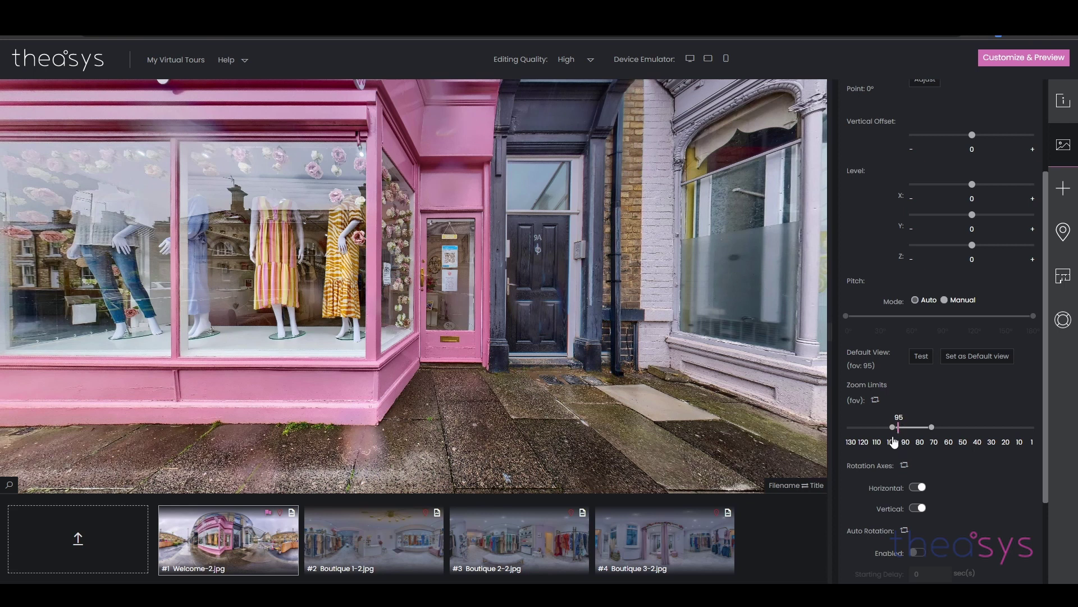
click(385, 546)
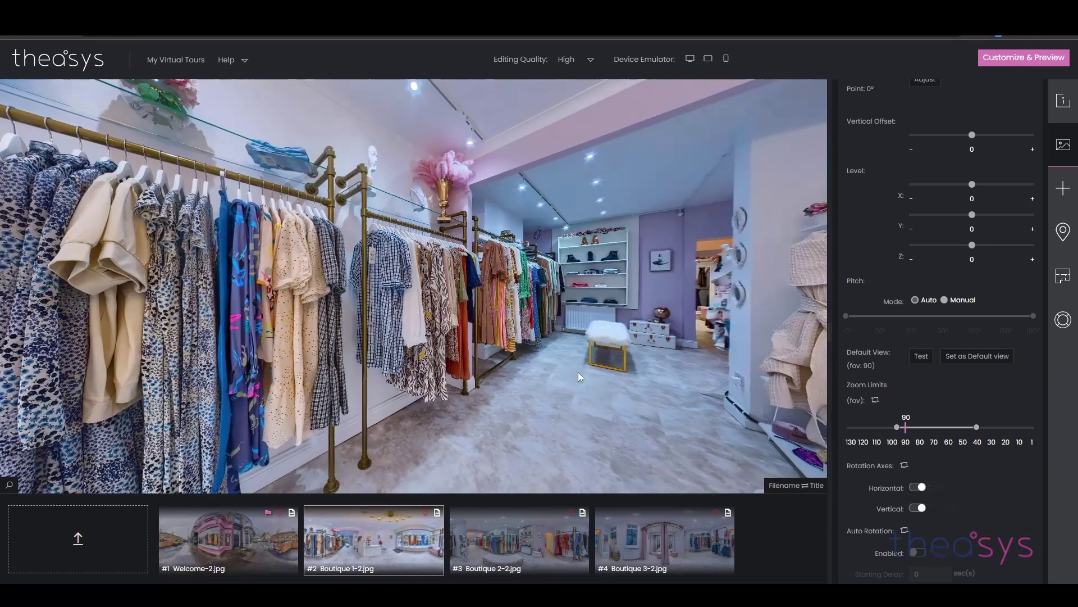
Step: Turn Boutique 1-2 toward the jewellery counter and save that as its default view
drag(578, 372, 485, 385)
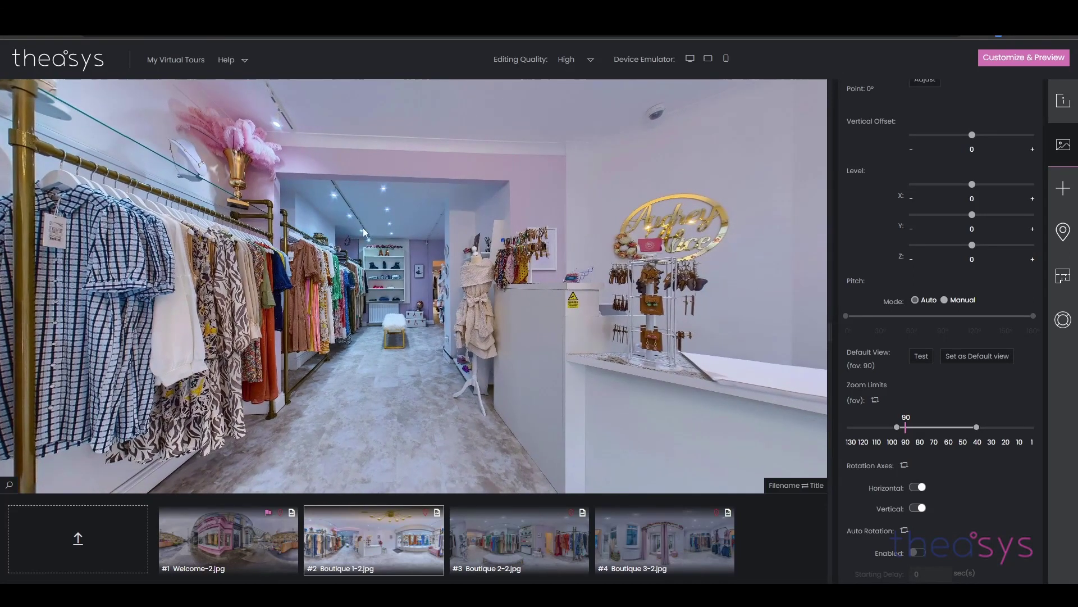
right_click(394, 312)
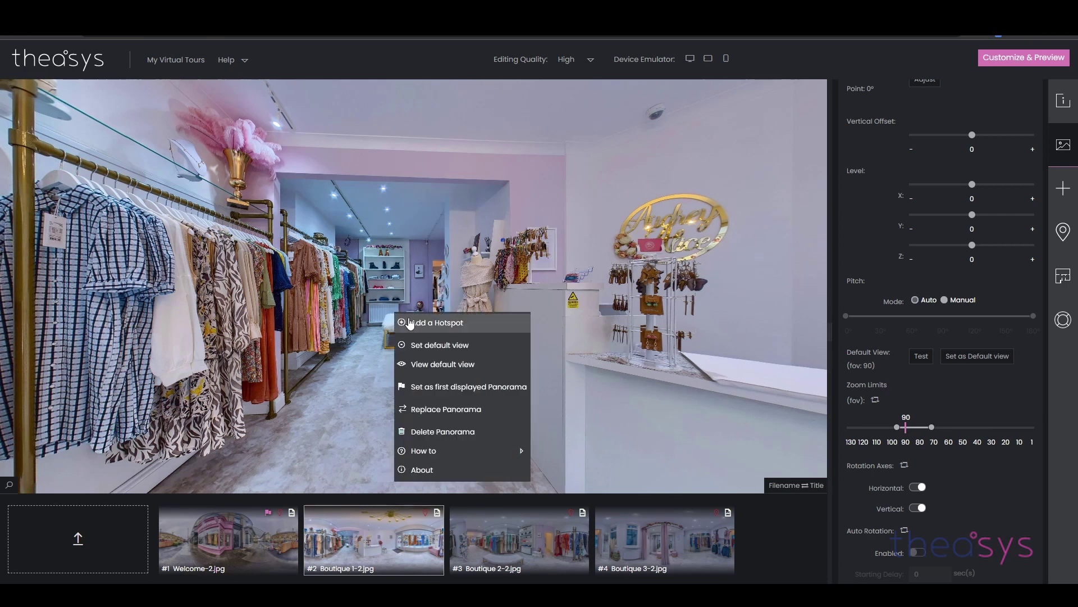
click(422, 345)
Step: Review the opening views of Boutique 2-2, Welcome, Boutique 1-2, Boutique 2-2 and Boutique 3-2
click(514, 552)
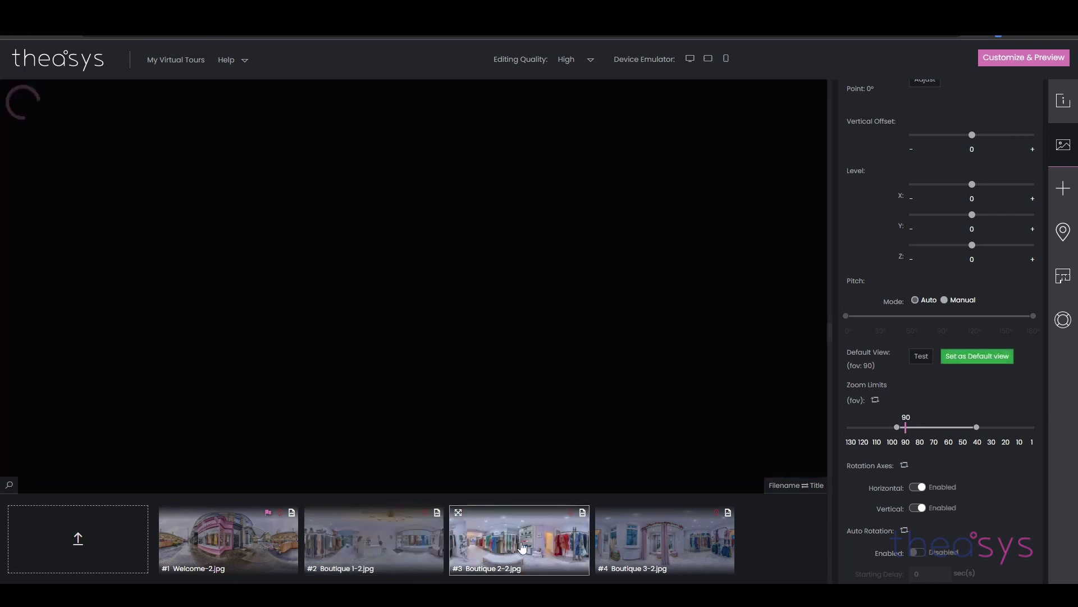
drag(401, 366, 495, 346)
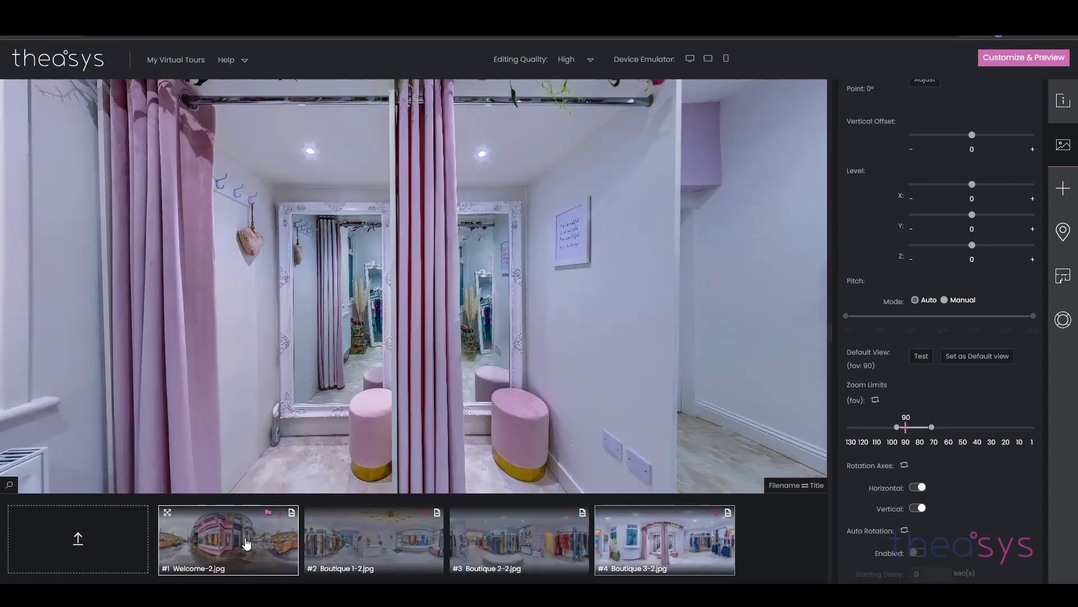
click(246, 542)
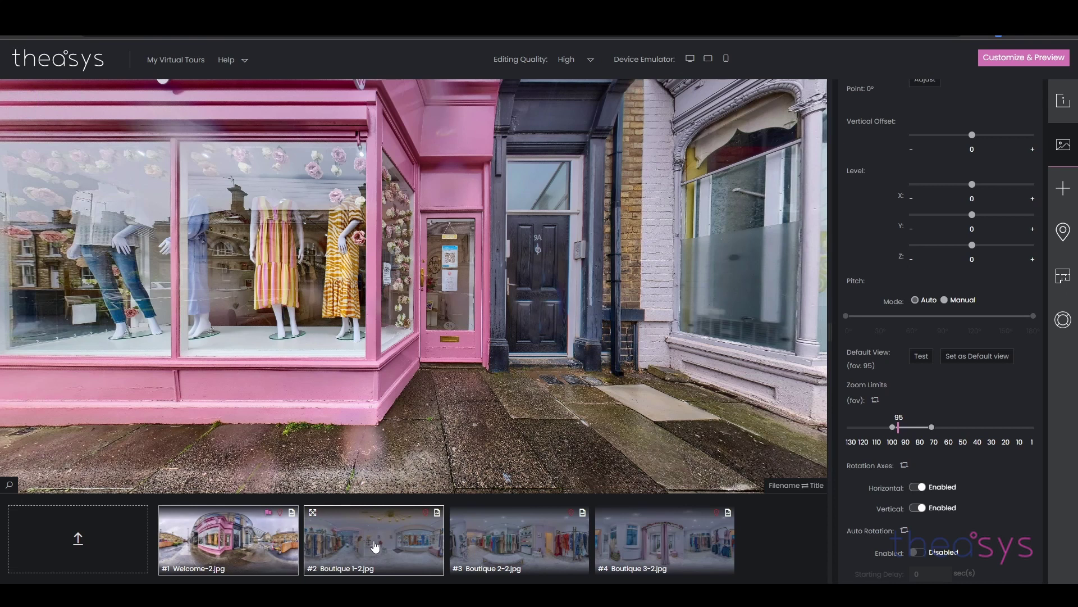
click(375, 546)
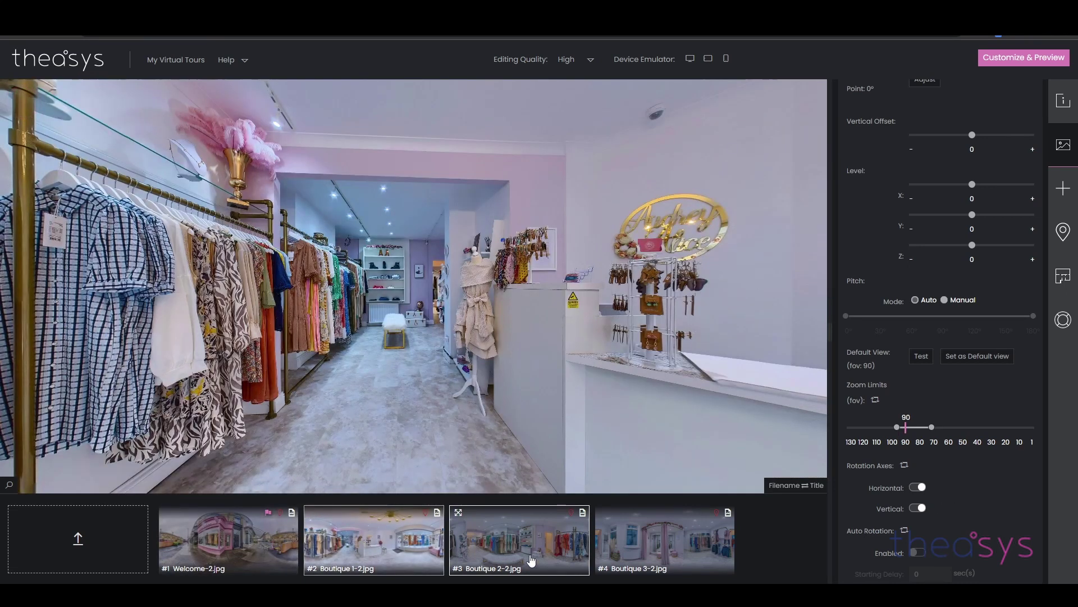
click(530, 559)
click(660, 548)
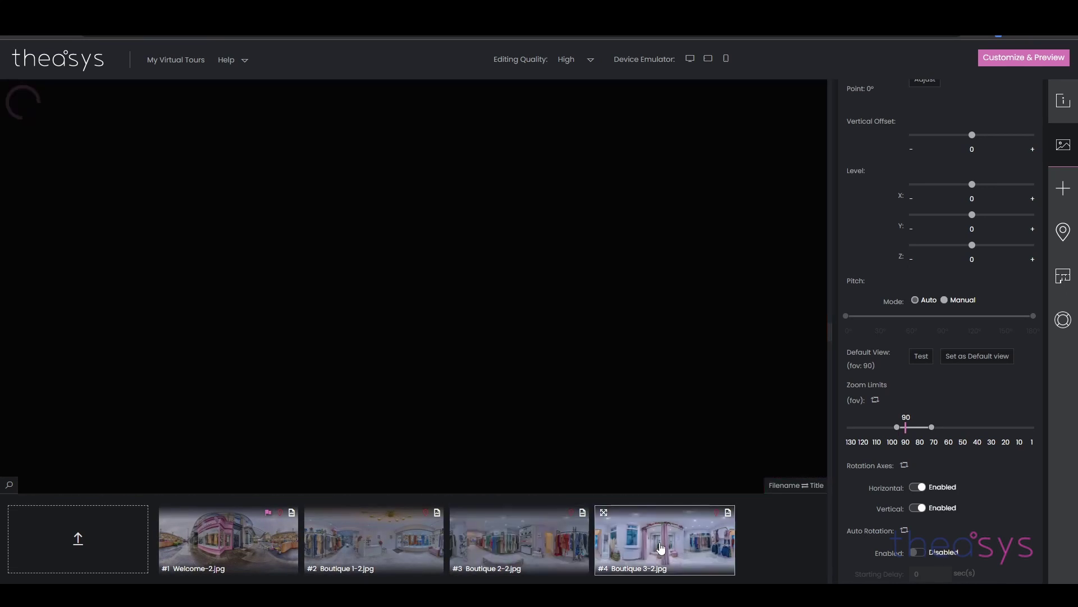